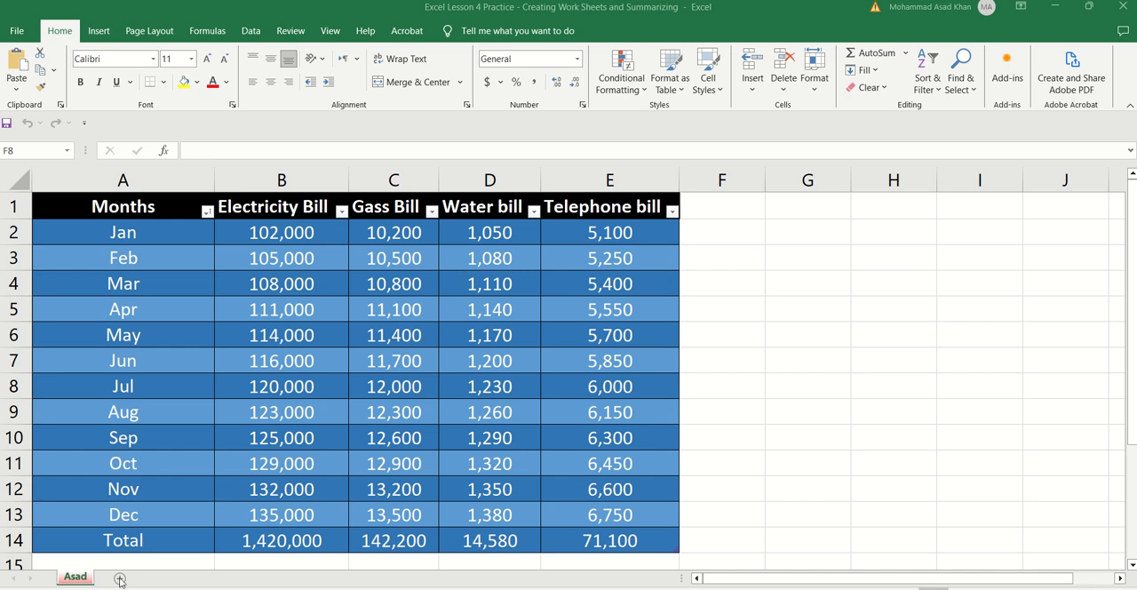
Step: Add a new blank worksheet to the workbook and delete it again
{"action": "left_click", "coordinate": [120, 580]}
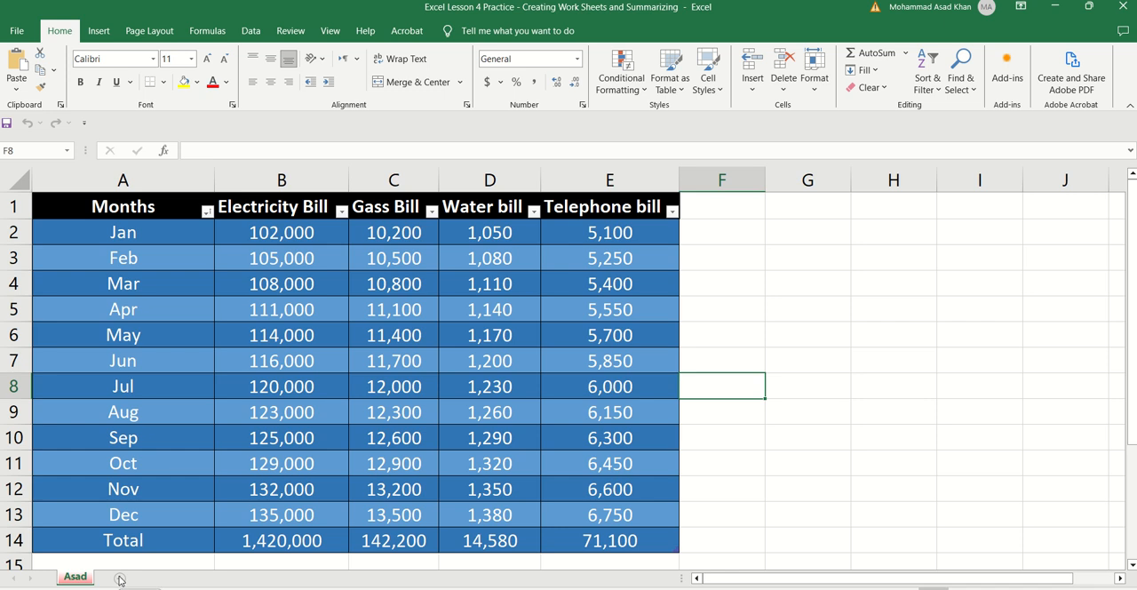
{"action": "left_click", "coordinate": [120, 578]}
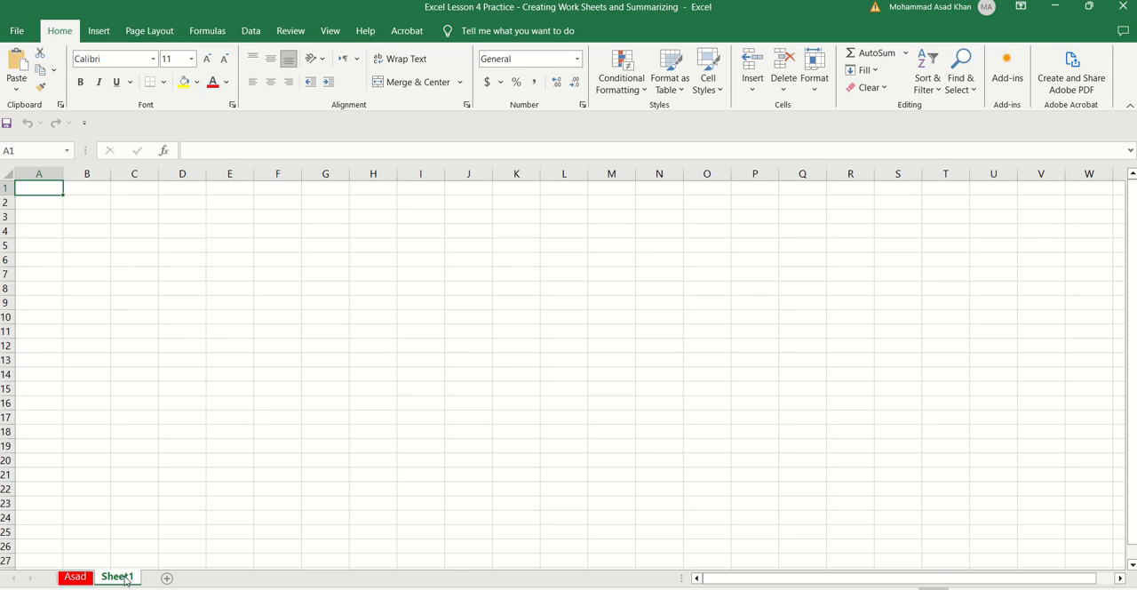
{"action": "right_click", "coordinate": [126, 582]}
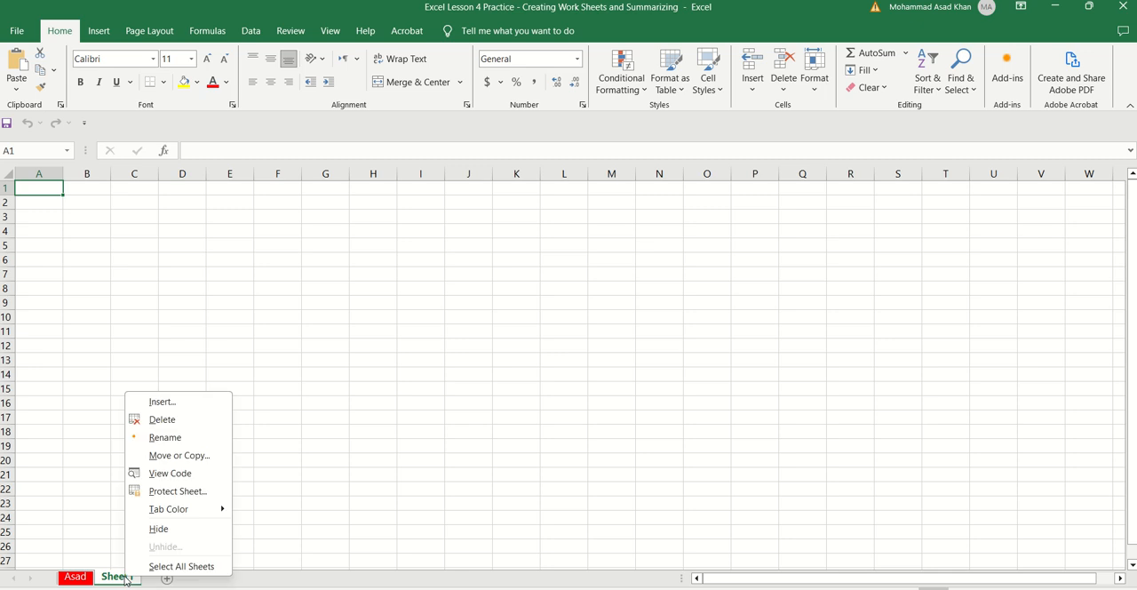
{"action": "left_click", "coordinate": [183, 421]}
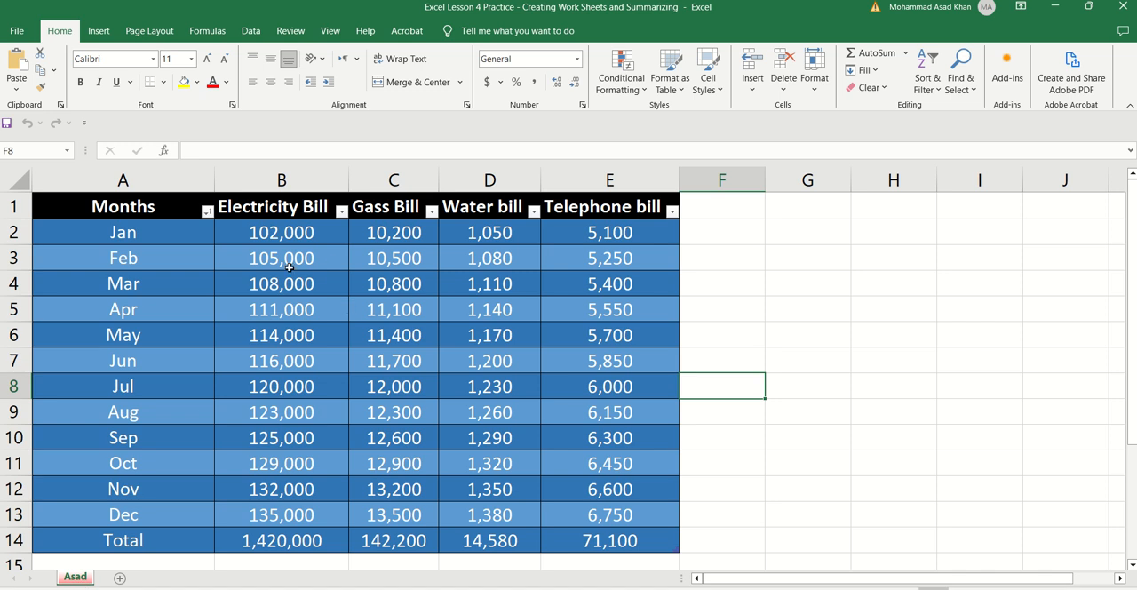
Step: Review the monthly electricity, gas, water and telephone bill values in the table
{"action": "left_click", "coordinate": [295, 240]}
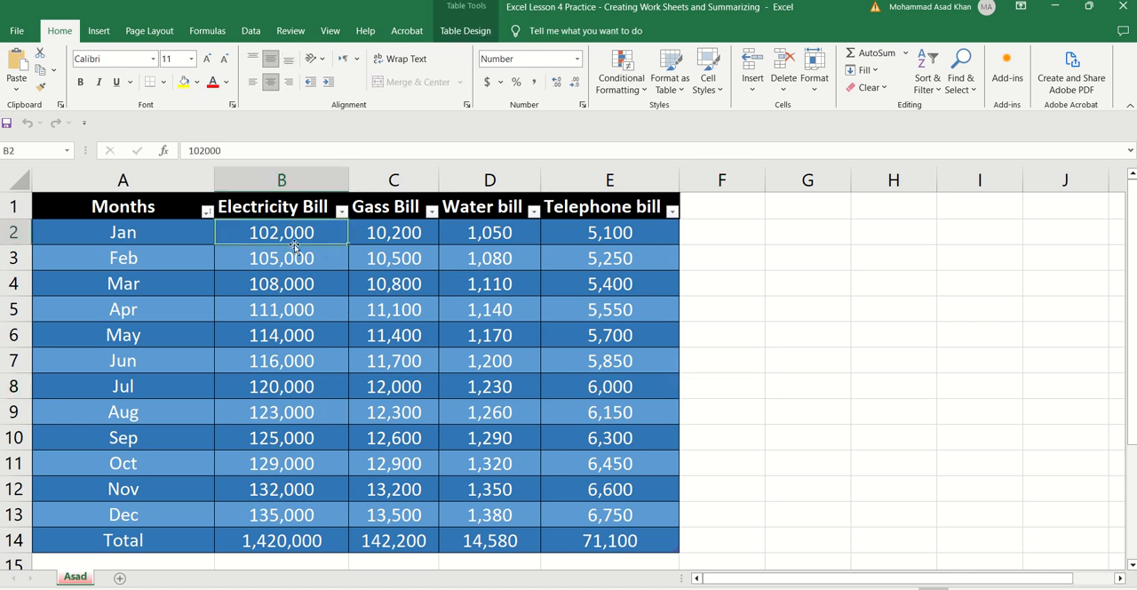
{"action": "key", "text": "Right"}
{"action": "key", "text": "Right"}
{"action": "key", "text": "Right"}
{"action": "key", "text": "Right"}
{"action": "key", "text": "Left"}
{"action": "key", "text": "Down"}
{"action": "key", "text": "Down"}
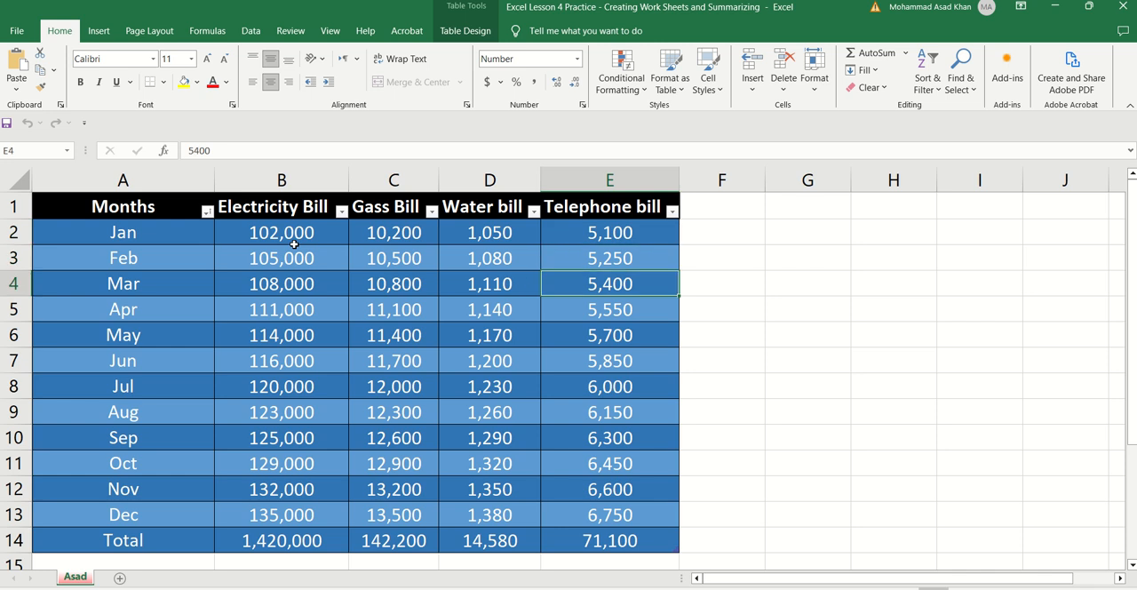
{"action": "key", "text": "Down"}
{"action": "key", "text": "Left"}
{"action": "key", "text": "Left"}
{"action": "key", "text": "Left"}
{"action": "key", "text": "Down"}
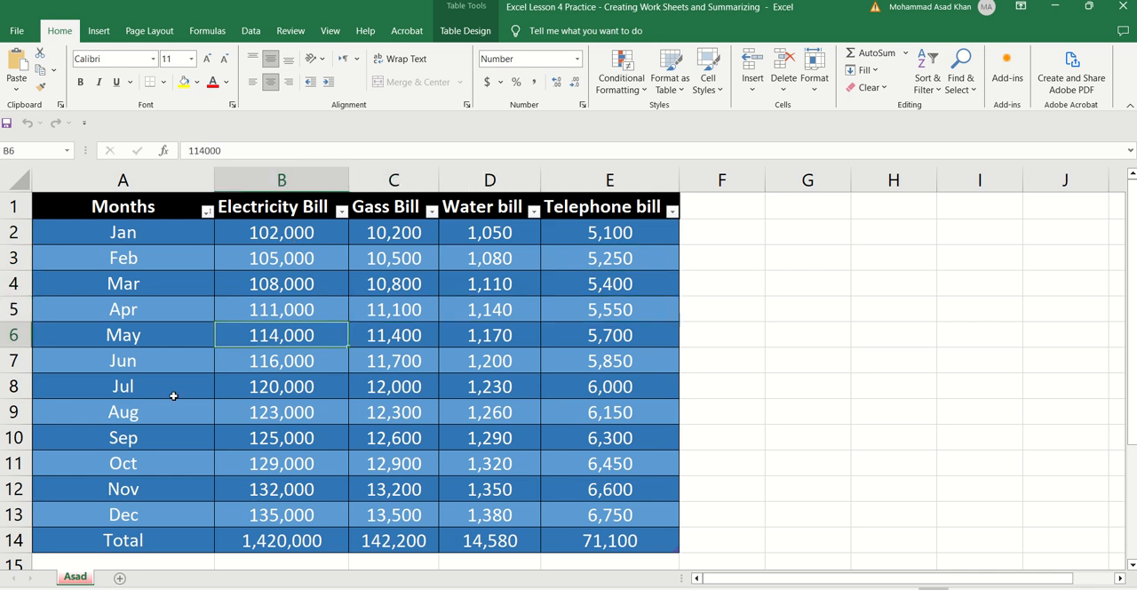
Step: Create a copy of the monthly bills worksheet, placed at the end of the workbook
{"action": "right_click", "coordinate": [80, 578]}
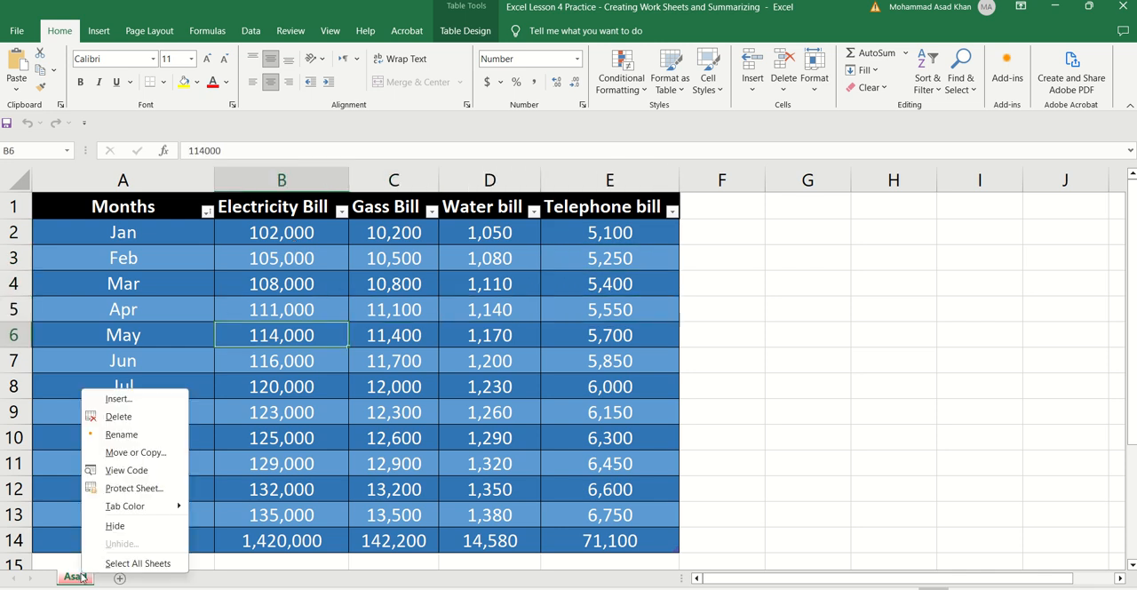
{"action": "left_click", "coordinate": [124, 455]}
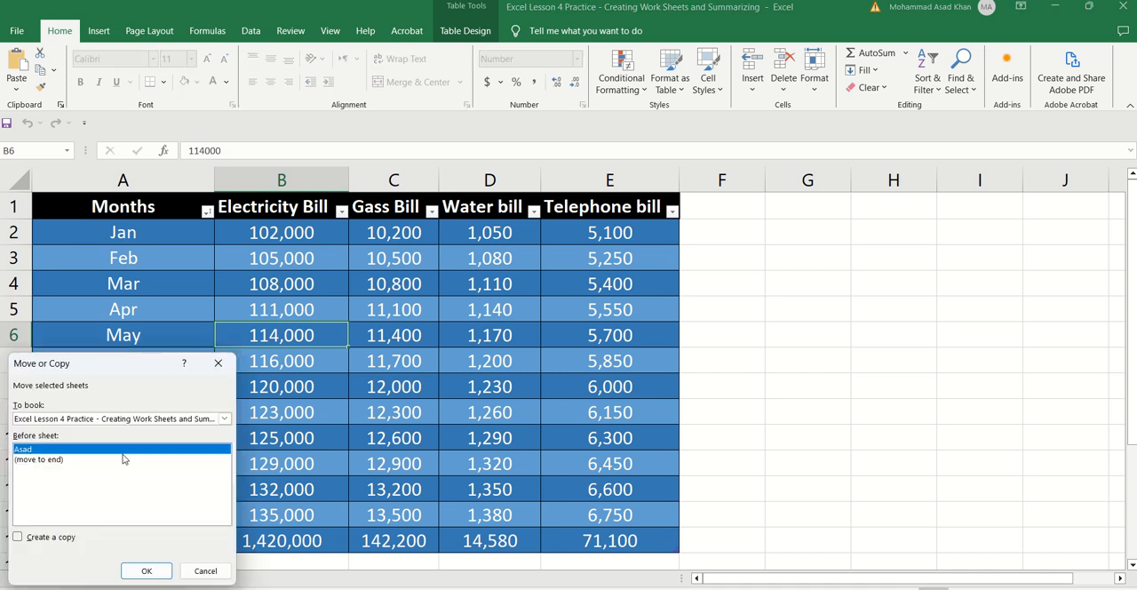
{"action": "left_click", "coordinate": [18, 538]}
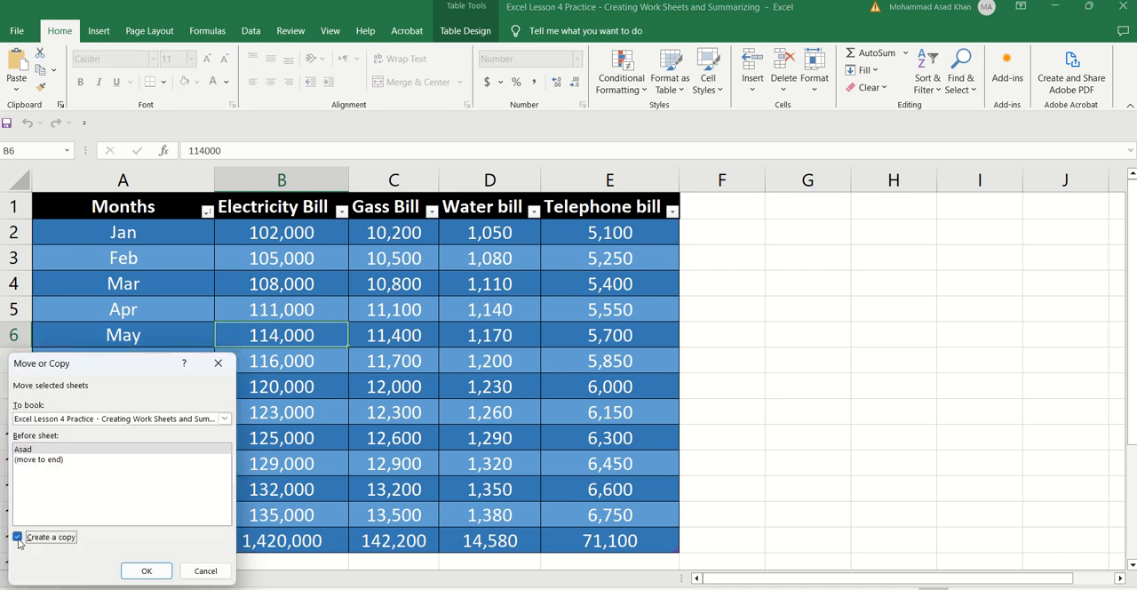
{"action": "left_click", "coordinate": [60, 459]}
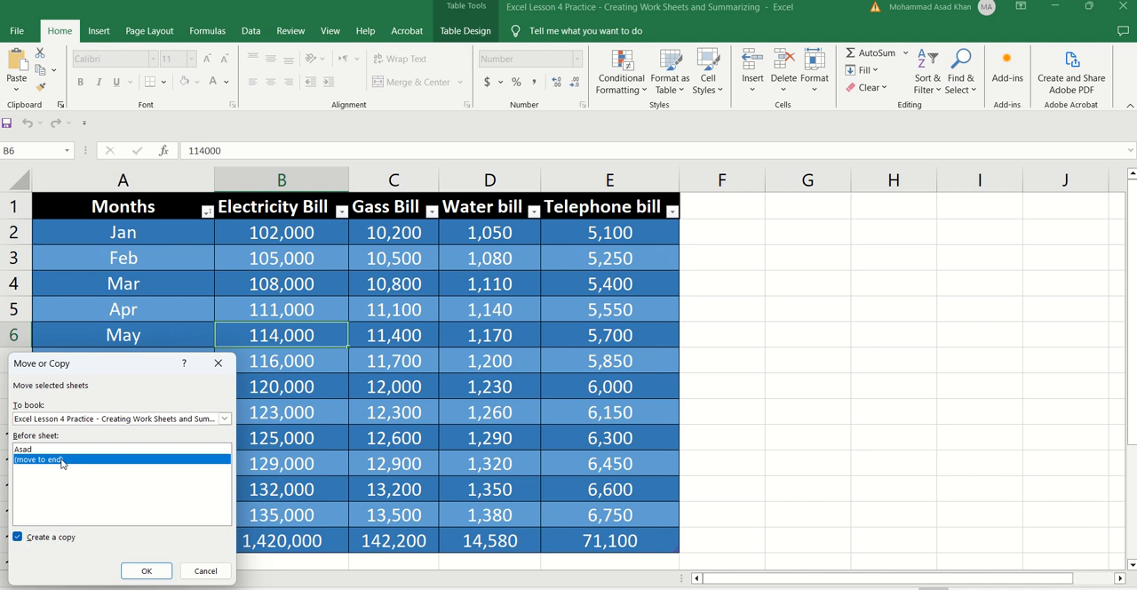
{"action": "left_click", "coordinate": [148, 570]}
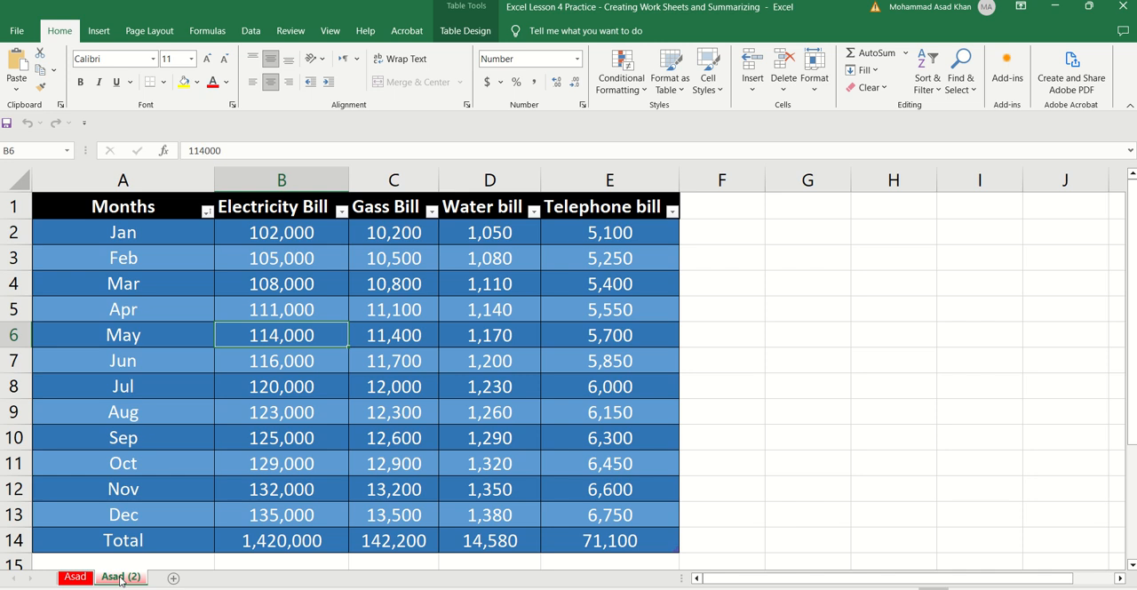
Step: Rename the copied bills worksheet as H-1
{"action": "right_click", "coordinate": [121, 580]}
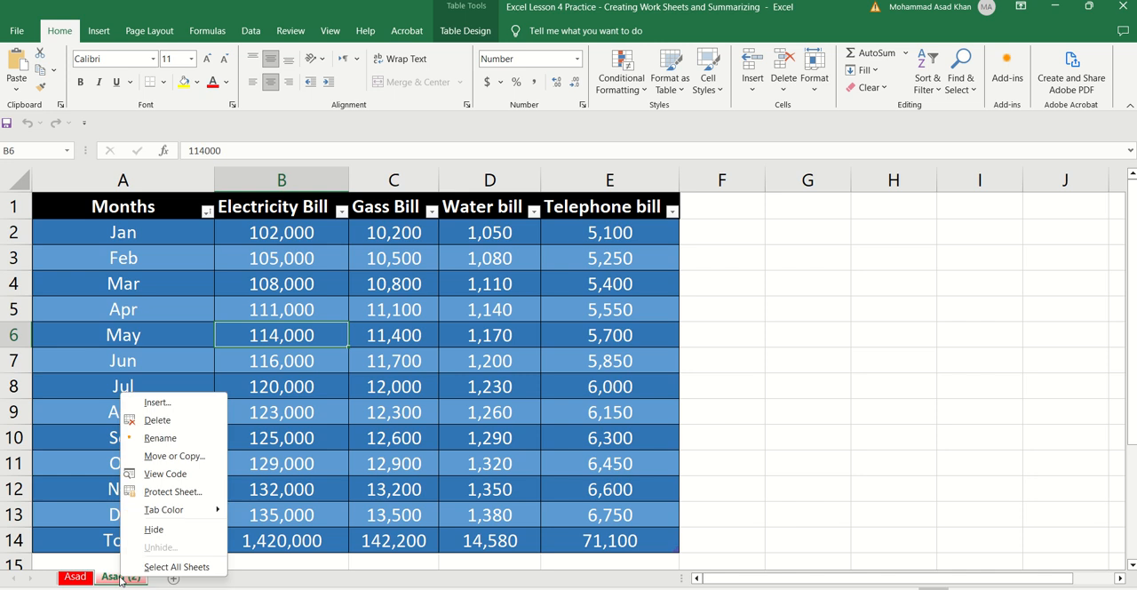
{"action": "left_click", "coordinate": [160, 438]}
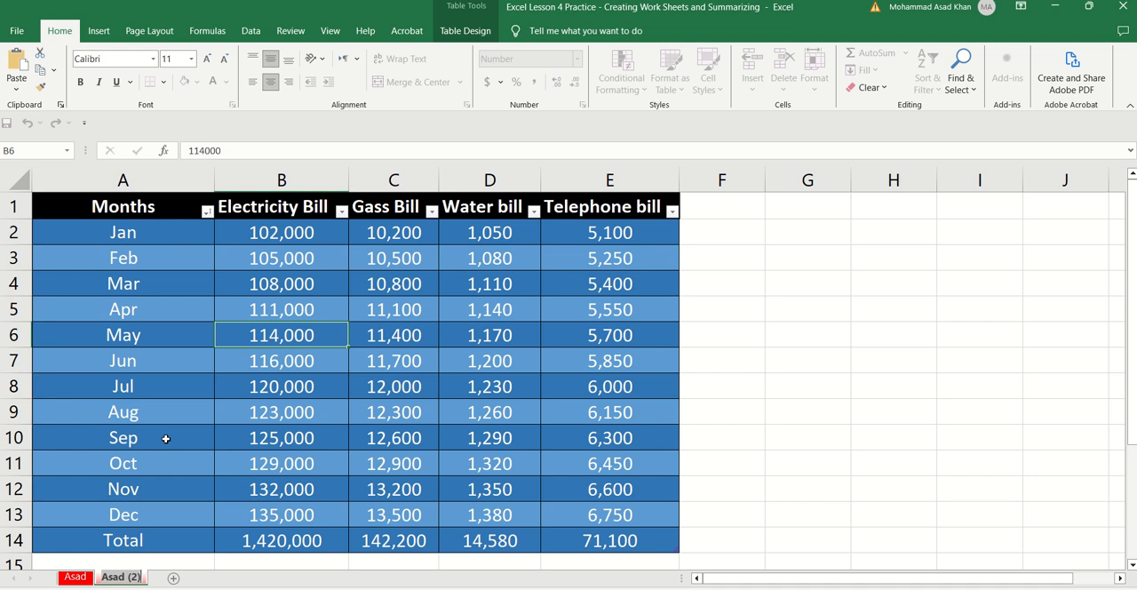
{"action": "type", "text": "H"}
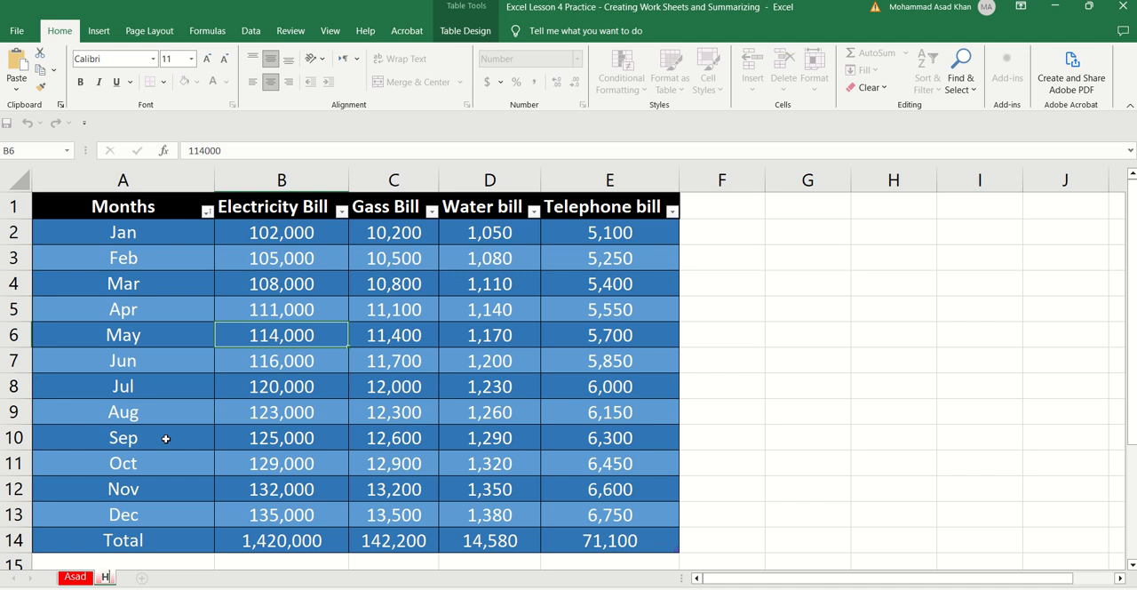
{"action": "type", "text": "-1"}
{"action": "left_click", "coordinate": [166, 438]}
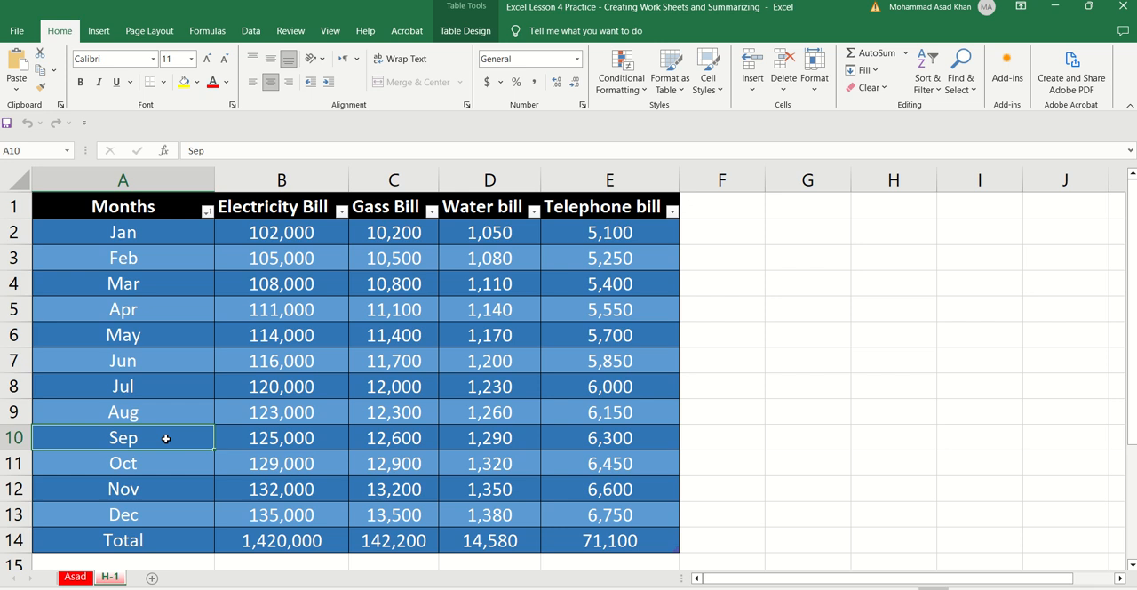
Step: Create a copy of worksheet H-1, placed at the end of the workbook
{"action": "right_click", "coordinate": [118, 578]}
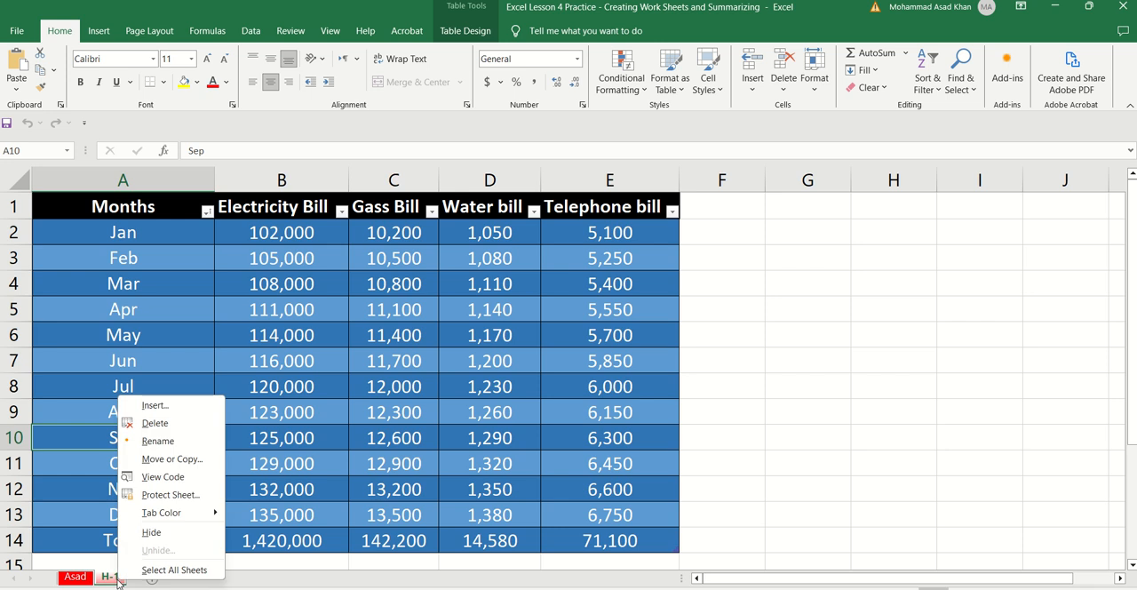
{"action": "left_click", "coordinate": [162, 462]}
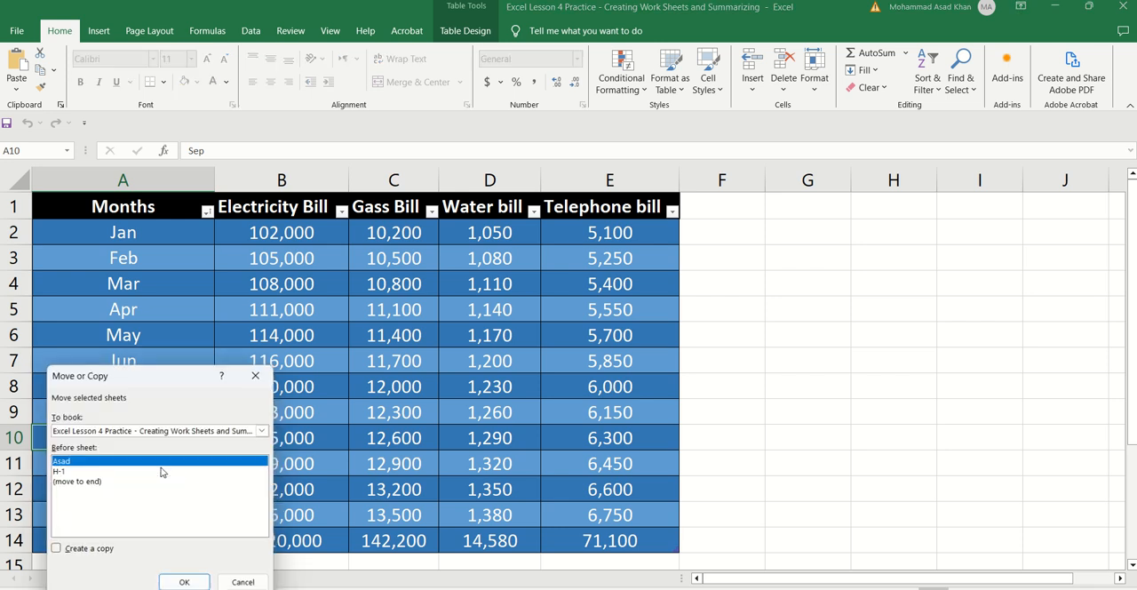
{"action": "left_click", "coordinate": [78, 484]}
{"action": "left_click", "coordinate": [55, 550]}
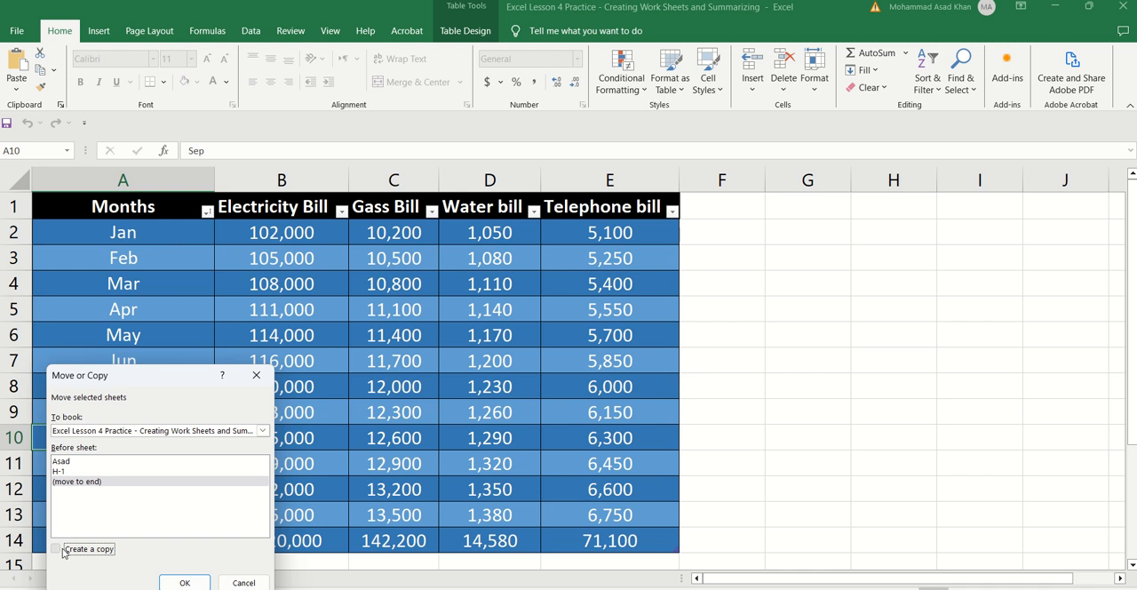
{"action": "left_click", "coordinate": [178, 583]}
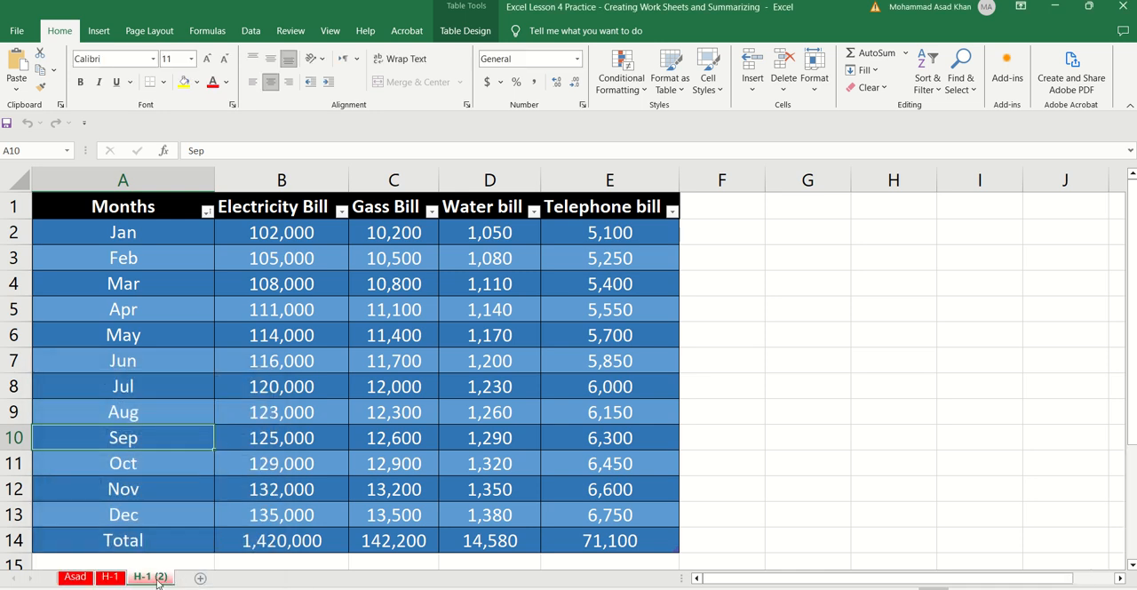
Step: Rename the copy of worksheet H-1 as H-2
{"action": "right_click", "coordinate": [158, 582]}
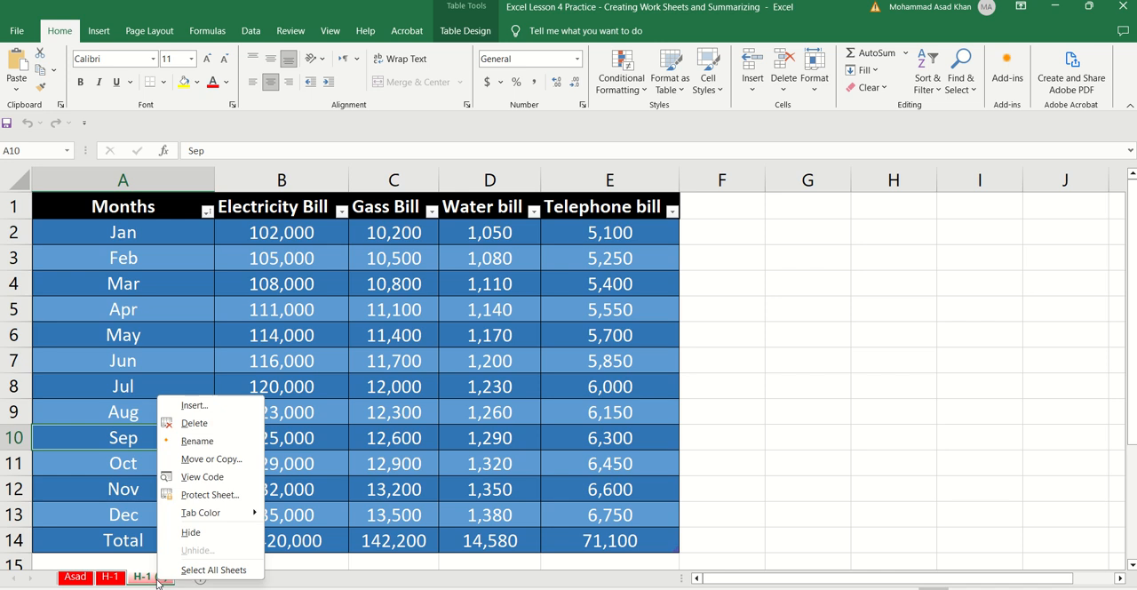
{"action": "left_click", "coordinate": [193, 447]}
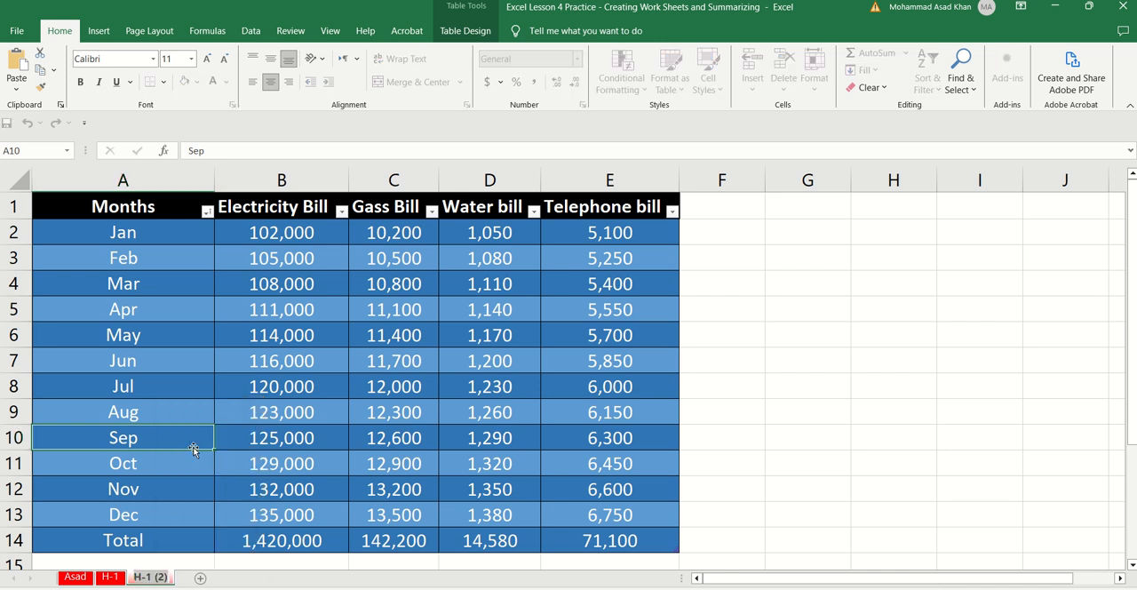
{"action": "key", "text": "Left"}
{"action": "key", "text": "Delete"}
{"action": "key", "text": "Delete"}
{"action": "key", "text": "Delete"}
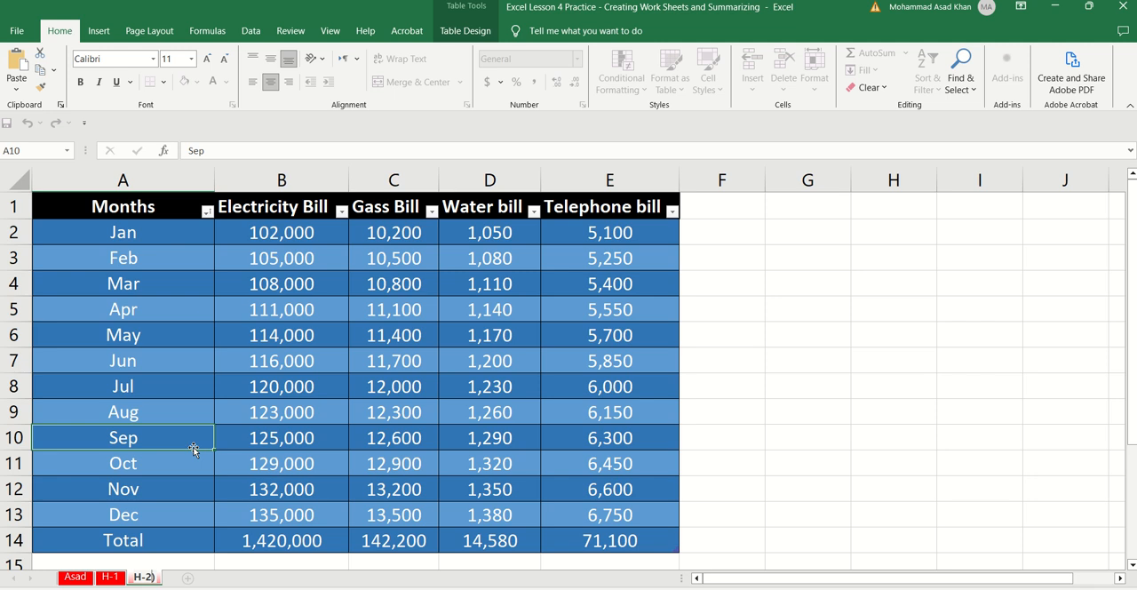
{"action": "key", "text": "Delete"}
{"action": "key", "text": "Return"}
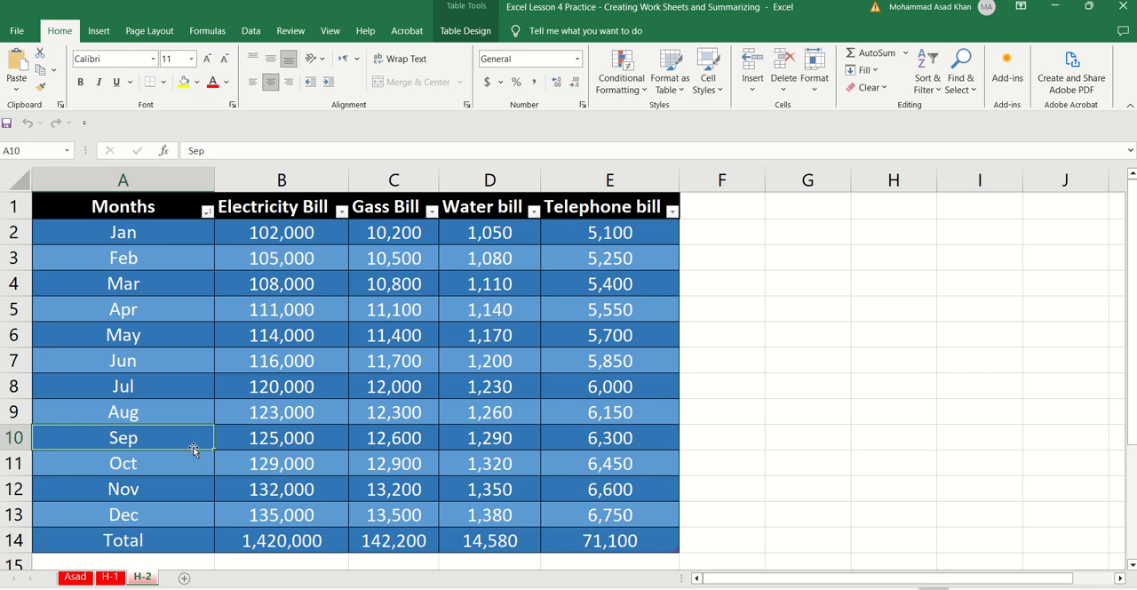
Step: Create a copy of worksheet H-2, placed at the end of the workbook
{"action": "right_click", "coordinate": [148, 578]}
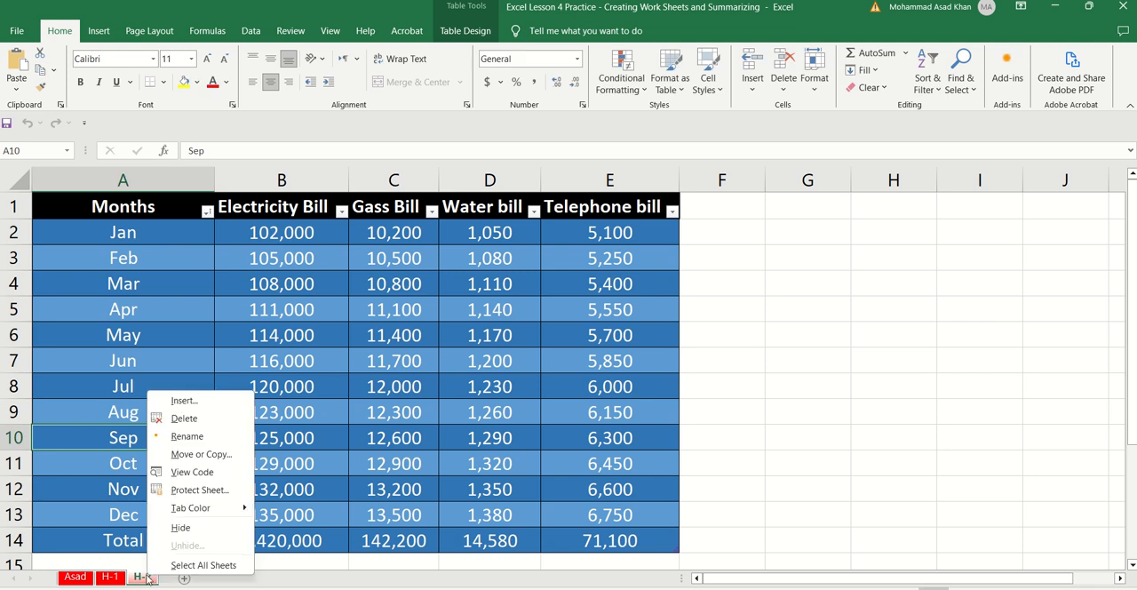
{"action": "left_click", "coordinate": [199, 455]}
{"action": "left_click", "coordinate": [141, 482]}
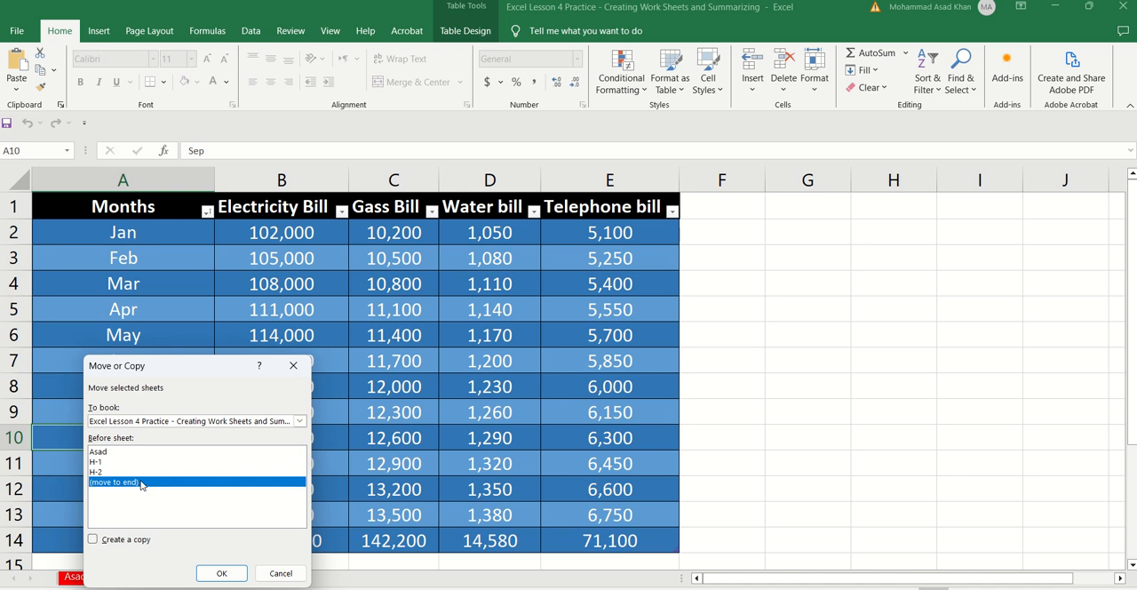
{"action": "left_click", "coordinate": [113, 538]}
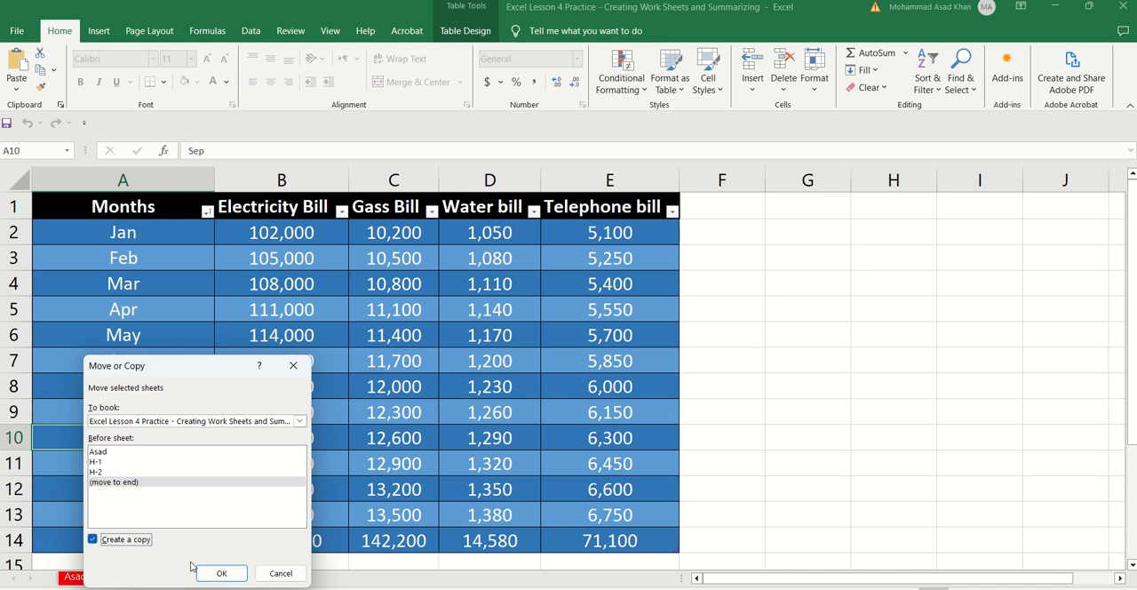
{"action": "left_click", "coordinate": [216, 574]}
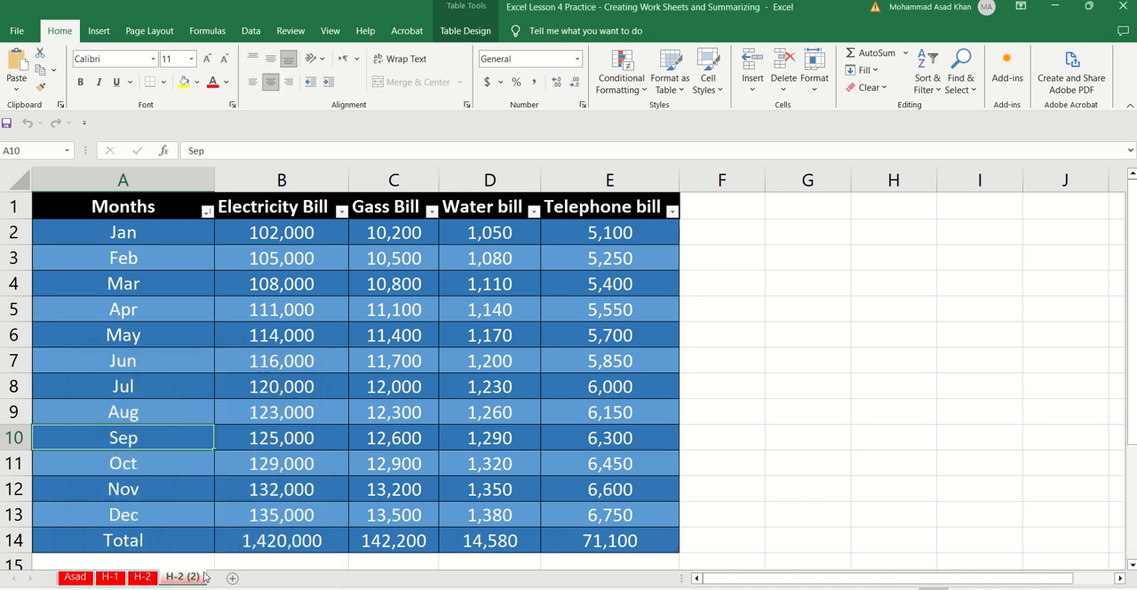
Step: Rename the copy of worksheet H-2 as H-3
{"action": "right_click", "coordinate": [188, 579]}
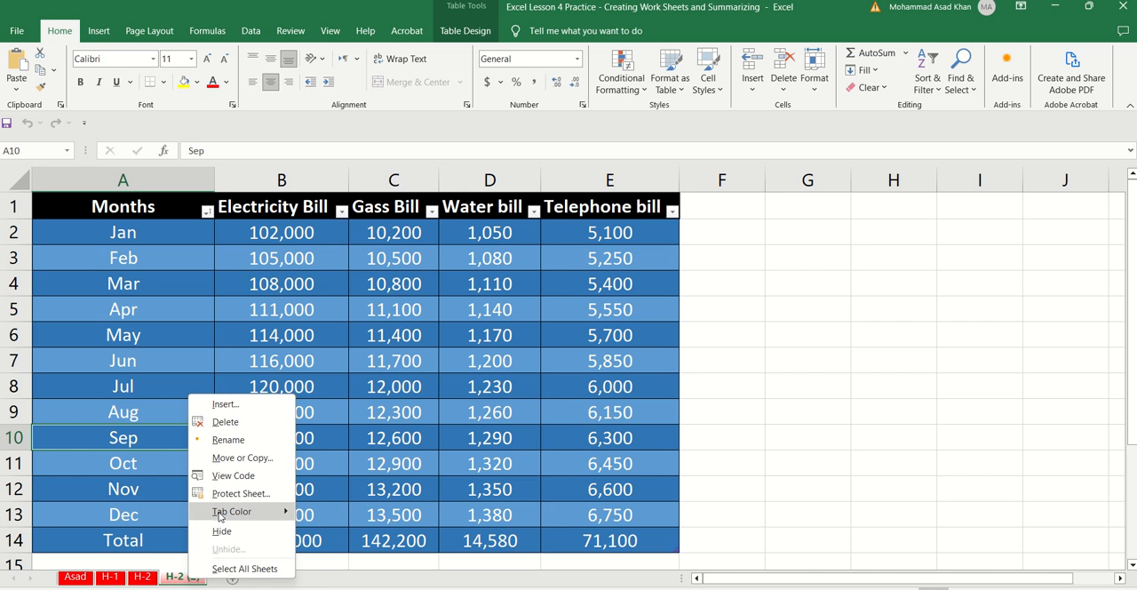
{"action": "left_click", "coordinate": [237, 439]}
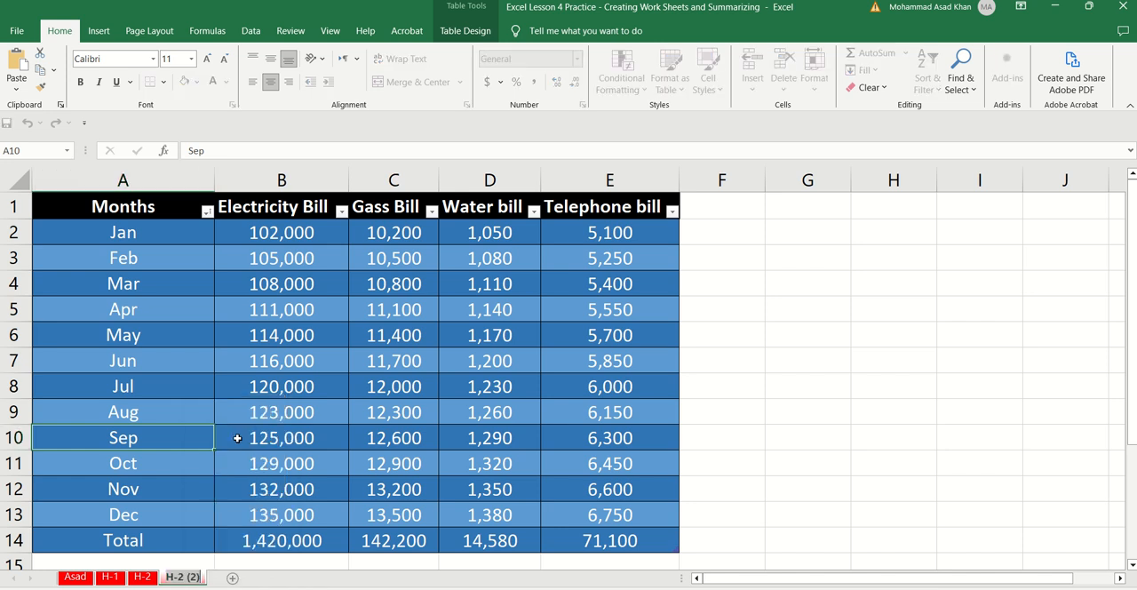
{"action": "key", "text": "Left"}
{"action": "key", "text": "Right"}
{"action": "key", "text": "Right"}
{"action": "key", "text": "shift+Right"}
{"action": "type", "text": "3"}
{"action": "key", "text": "shift+Right"}
{"action": "key", "text": "shift+Right"}
{"action": "key", "text": "shift+Right"}
{"action": "key", "text": "shift+Right"}
{"action": "key", "text": "BackSpace"}
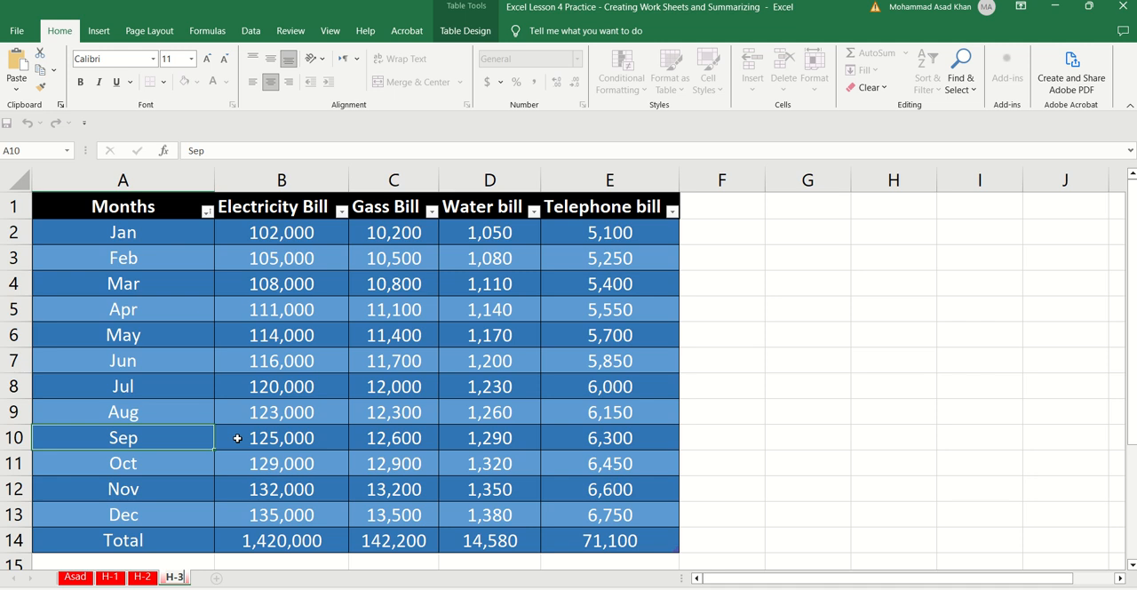
{"action": "key", "text": "Return"}
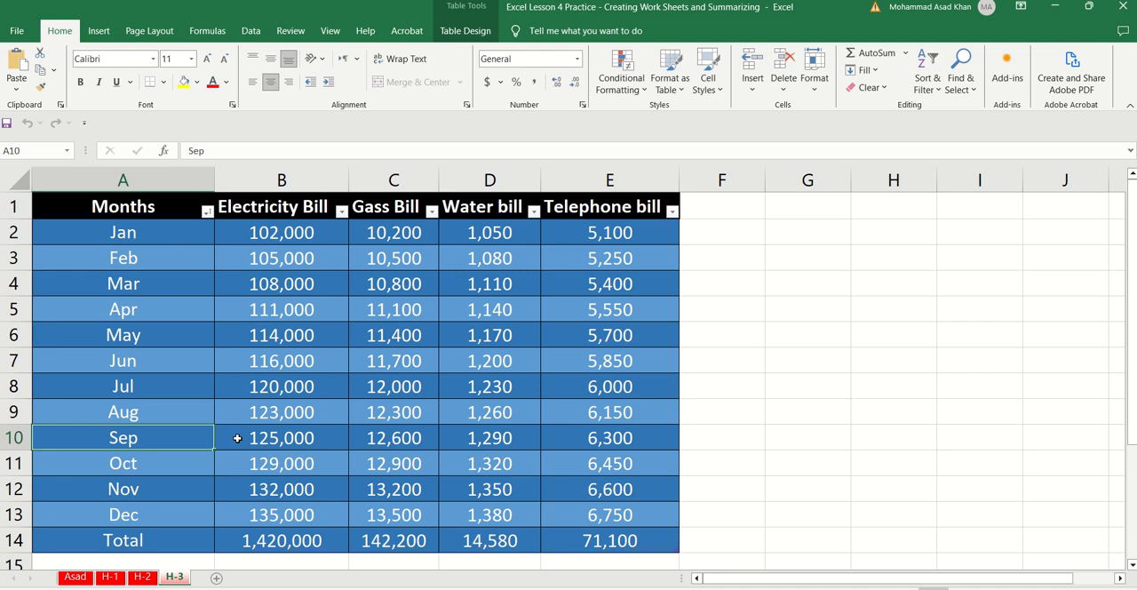
Step: Create a copy of the original bills worksheet, placed before it at the start of the workbook
{"action": "right_click", "coordinate": [76, 578]}
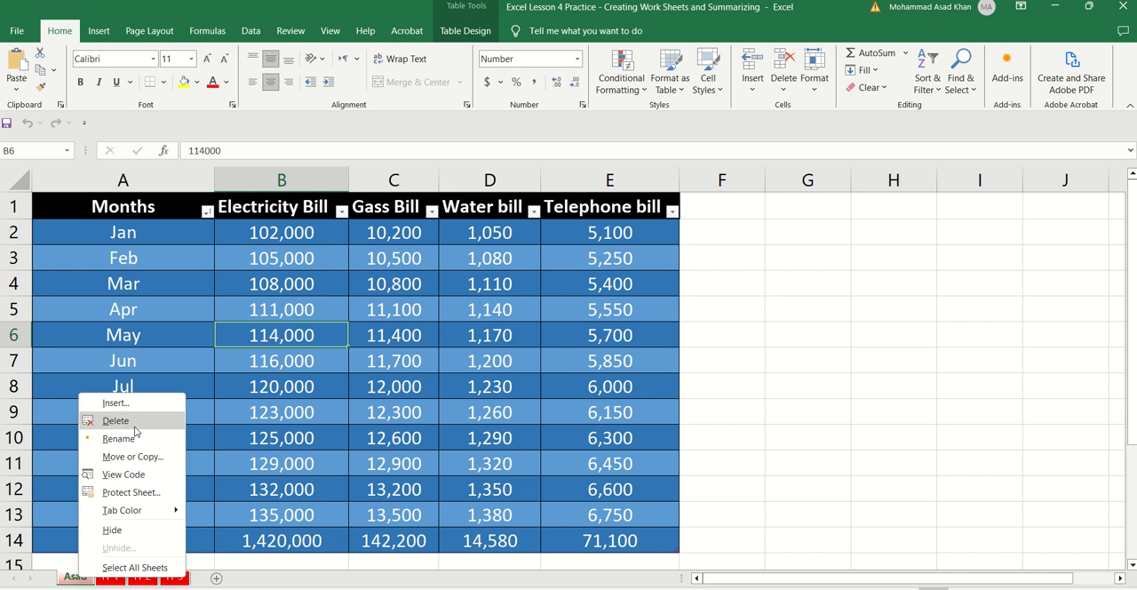
{"action": "left_click", "coordinate": [137, 455]}
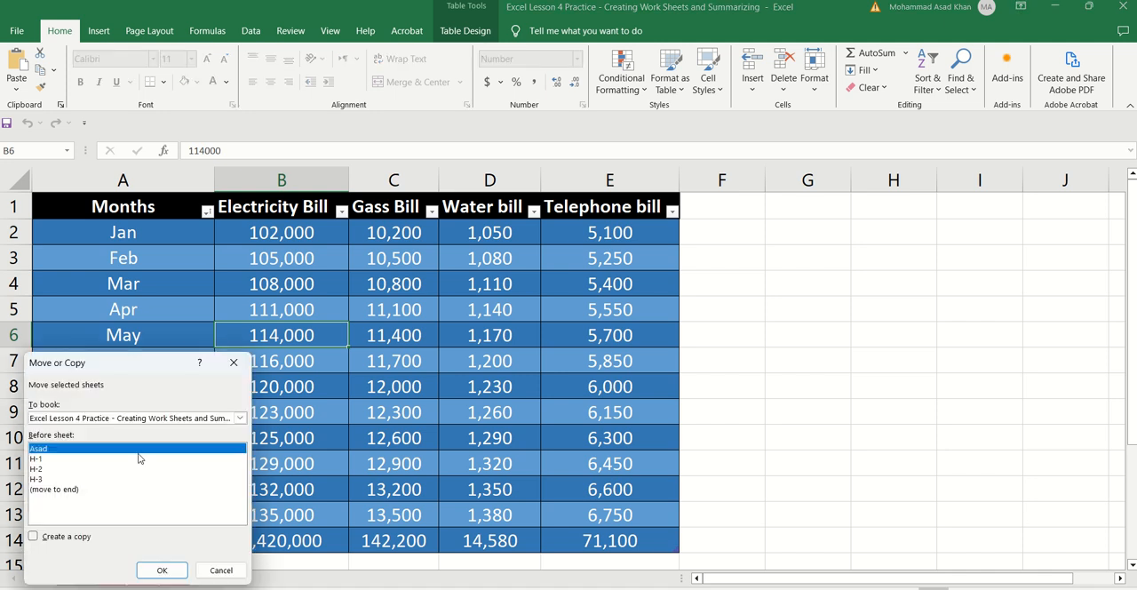
{"action": "left_click", "coordinate": [71, 490]}
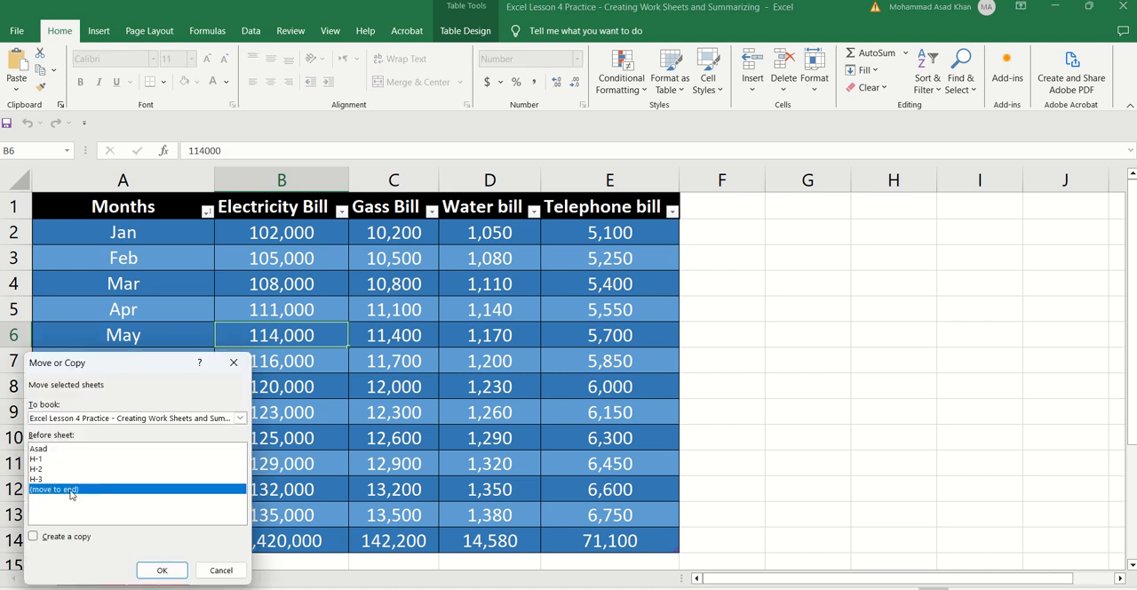
{"action": "left_click", "coordinate": [48, 450]}
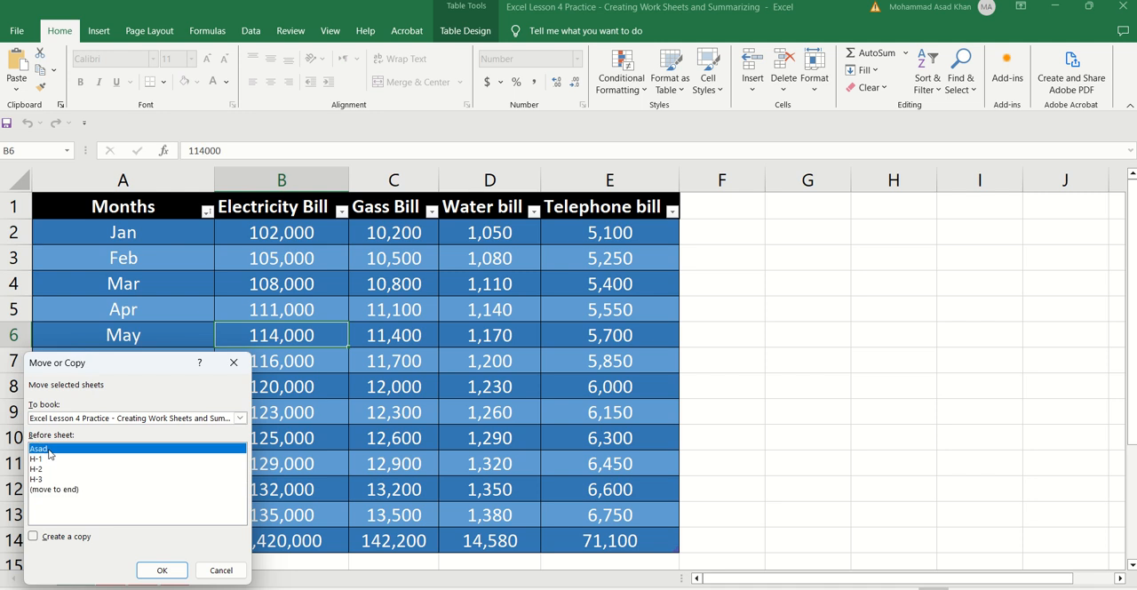
{"action": "left_click", "coordinate": [52, 539]}
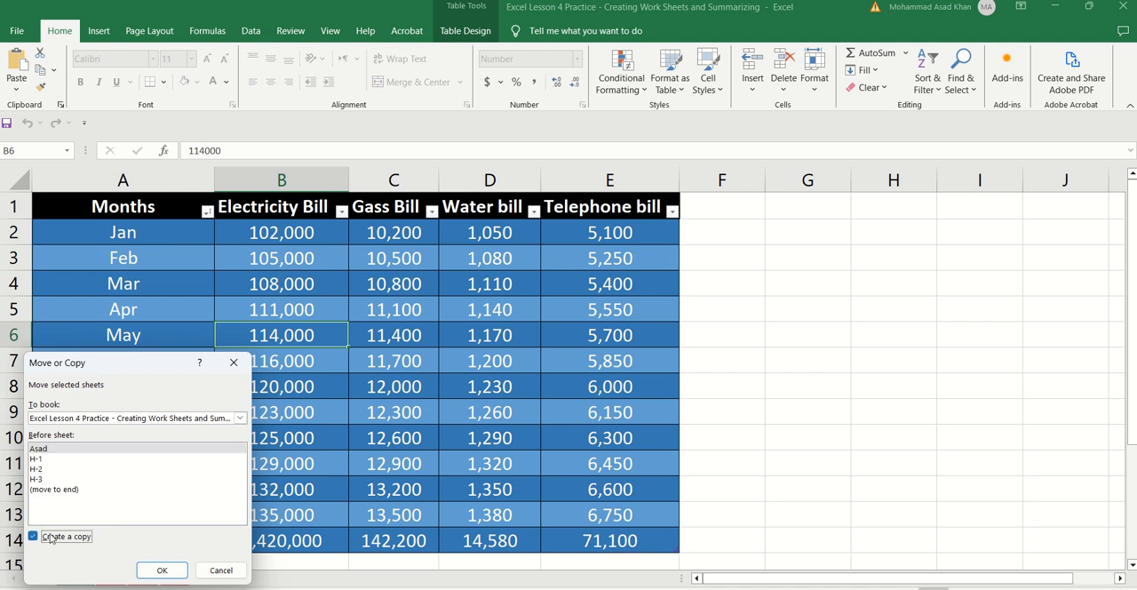
{"action": "left_click", "coordinate": [49, 451]}
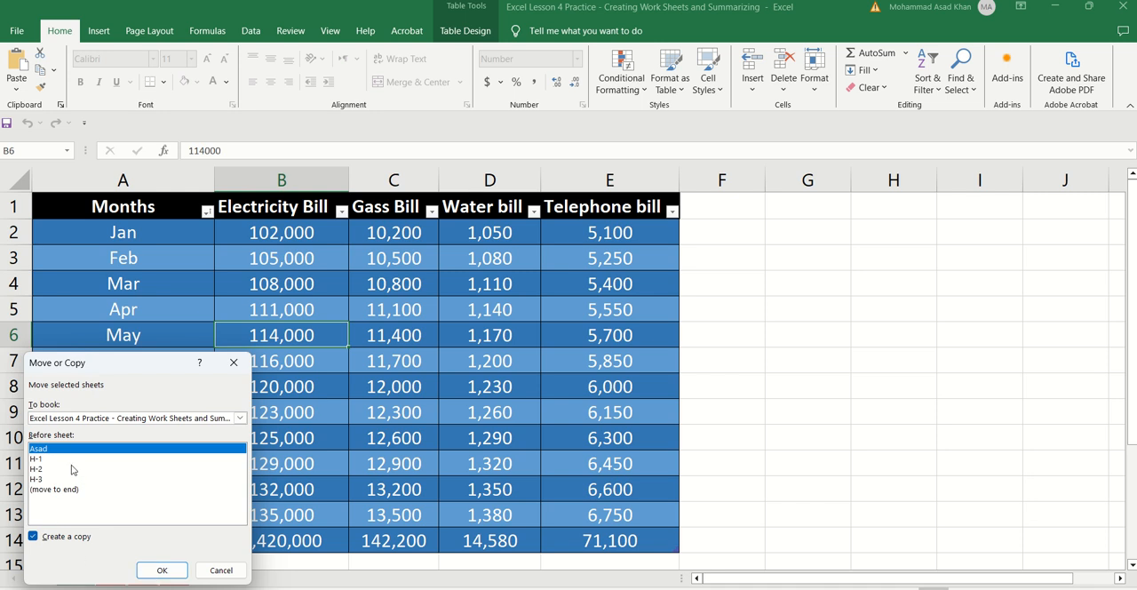
{"action": "left_click", "coordinate": [153, 570]}
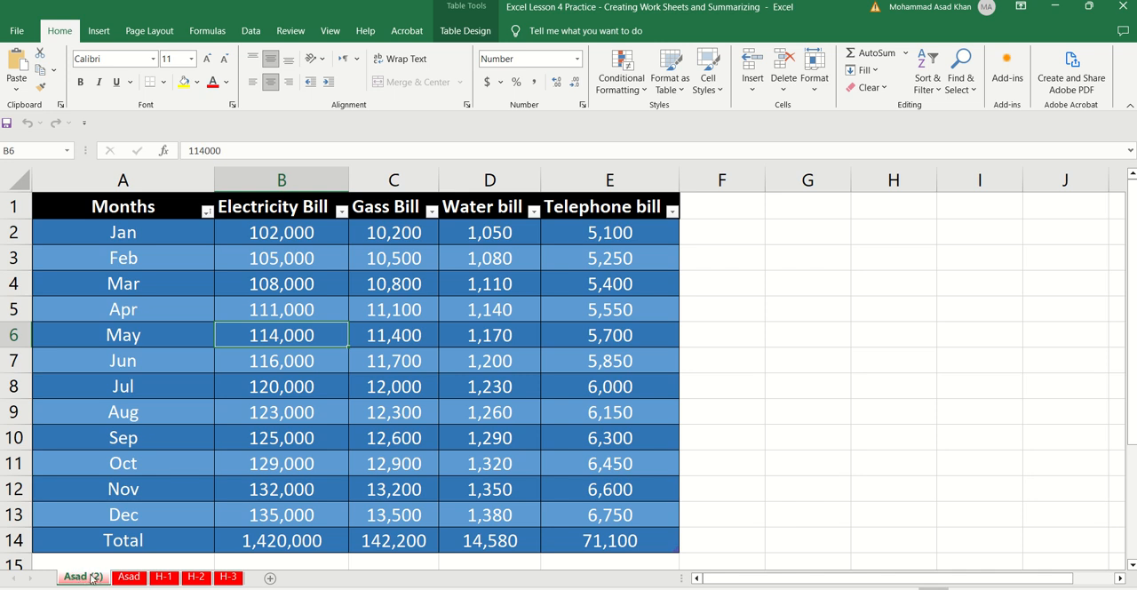
Step: Rename the copied worksheet at the start of the workbook as Summary
{"action": "right_click", "coordinate": [92, 579]}
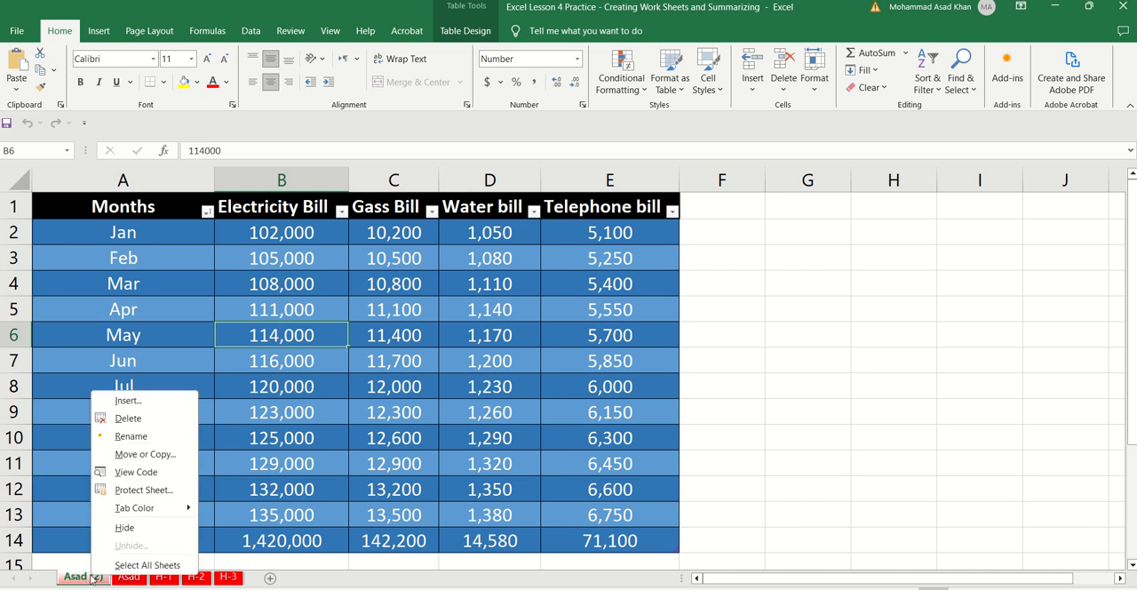
{"action": "left_click", "coordinate": [133, 437]}
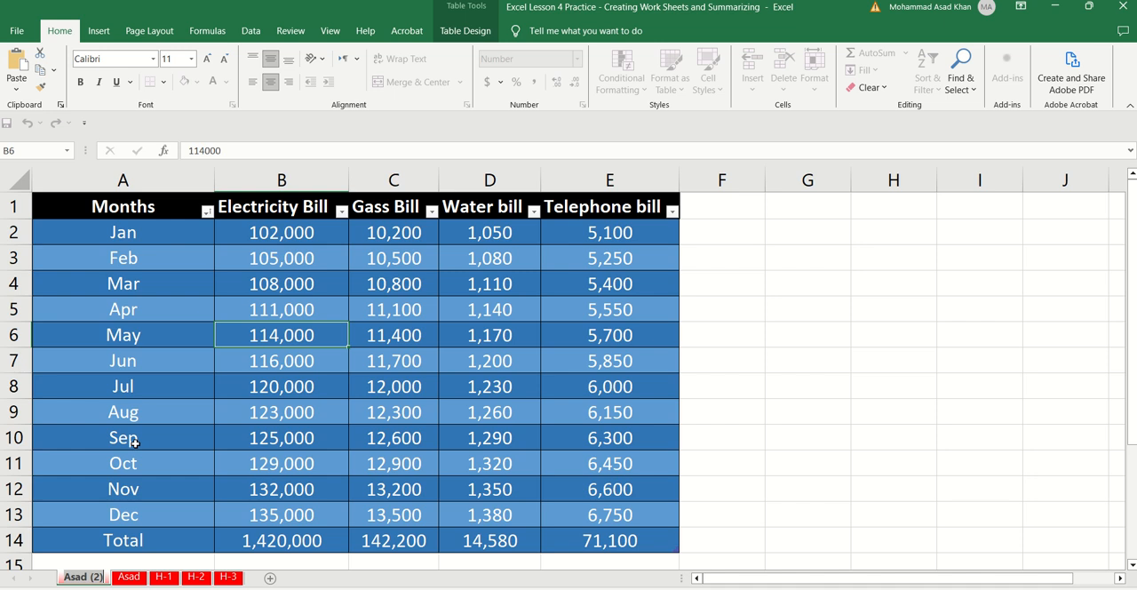
{"action": "type", "text": "Summary"}
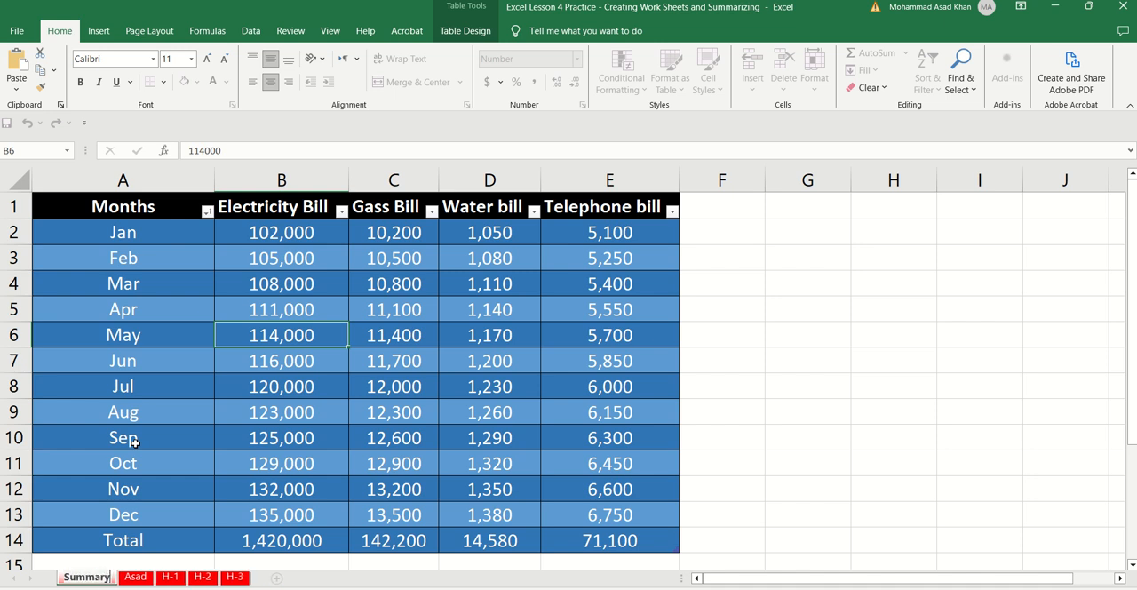
{"action": "left_click", "coordinate": [271, 311]}
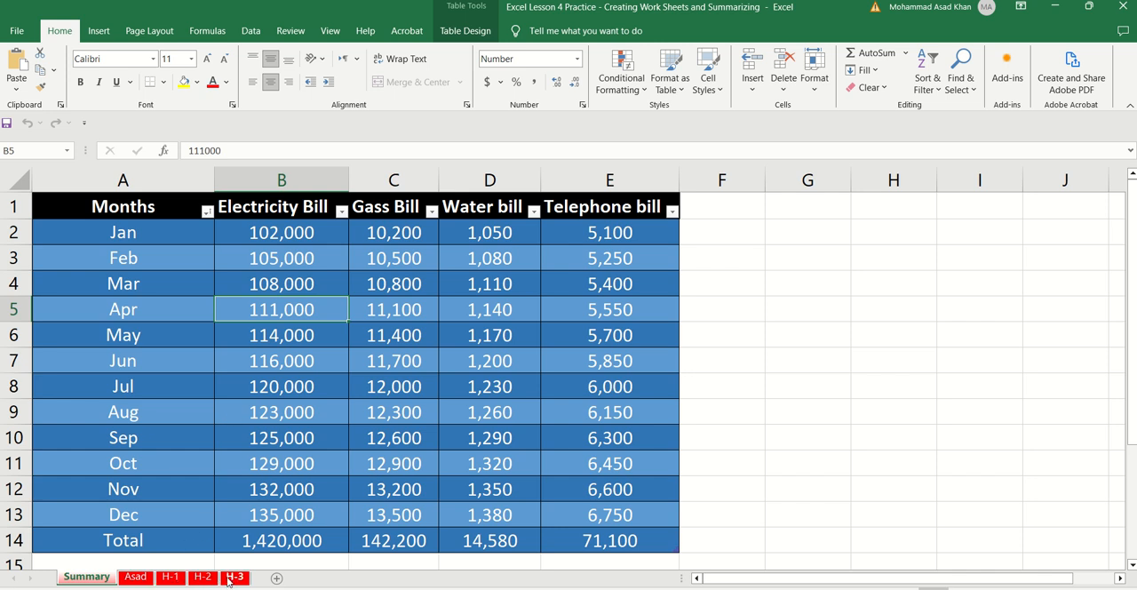
Step: Set the tab color of worksheet H-1 to yellow and of worksheet H-2 to green
{"action": "right_click", "coordinate": [174, 579]}
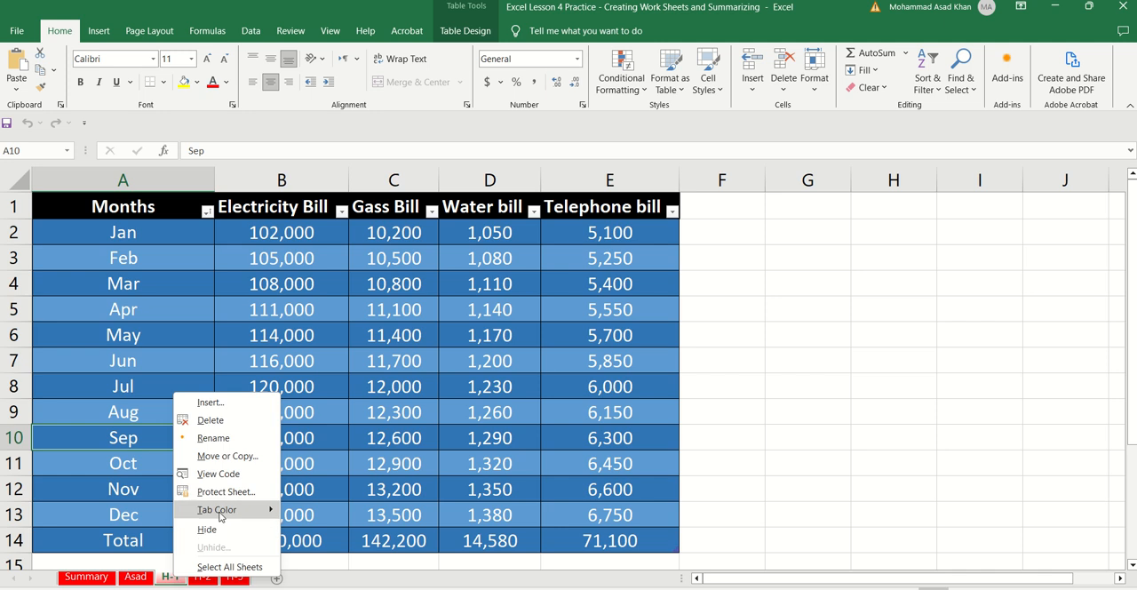
{"action": "mouse_move", "coordinate": [266, 510]}
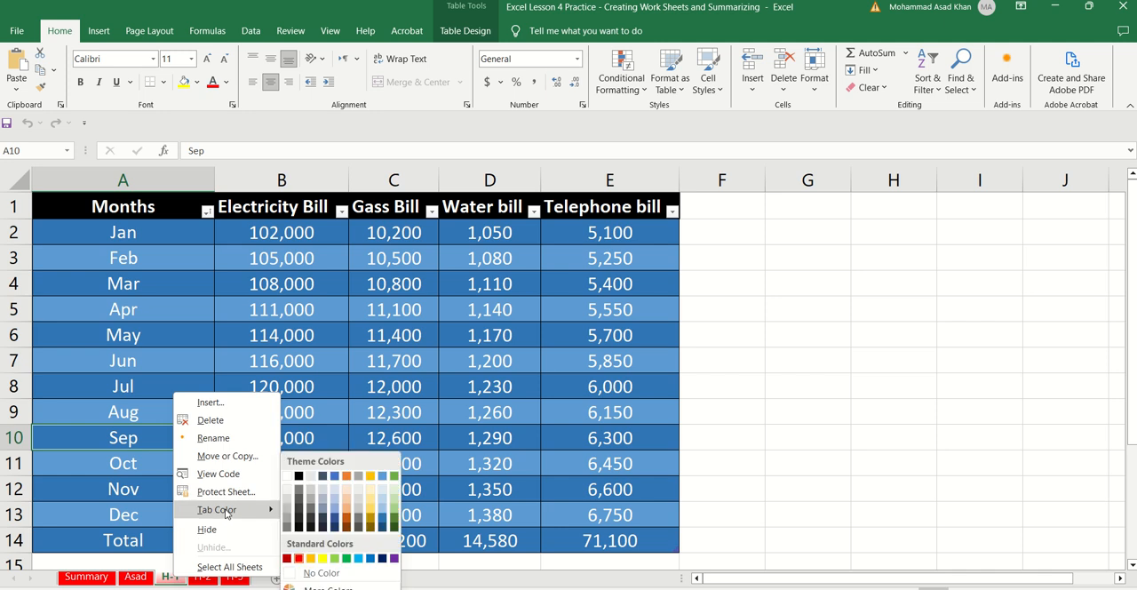
{"action": "left_click", "coordinate": [323, 558]}
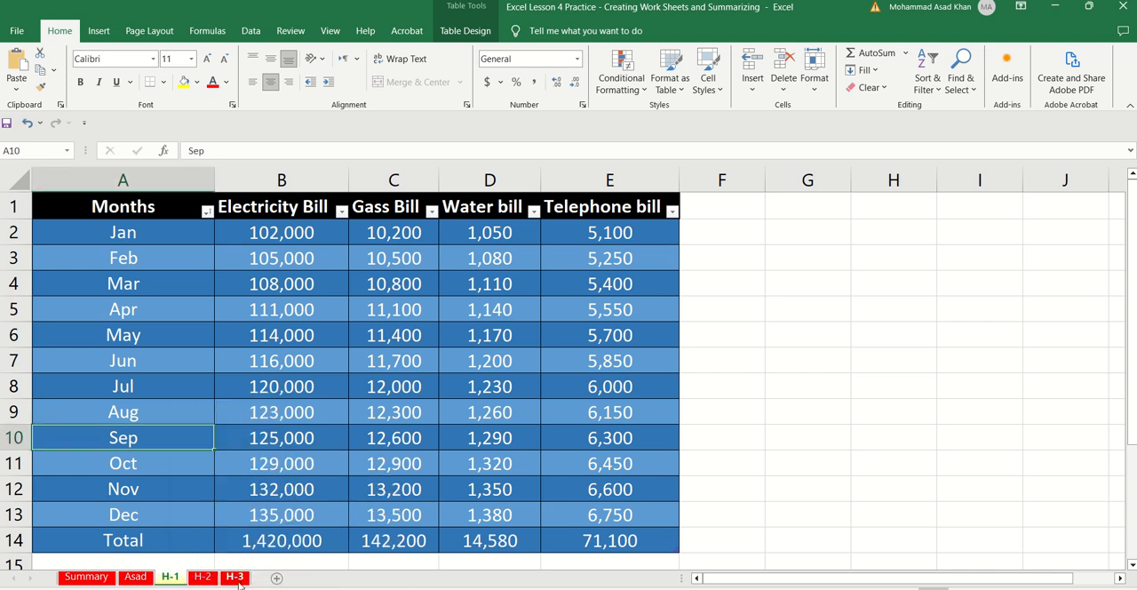
{"action": "right_click", "coordinate": [202, 580]}
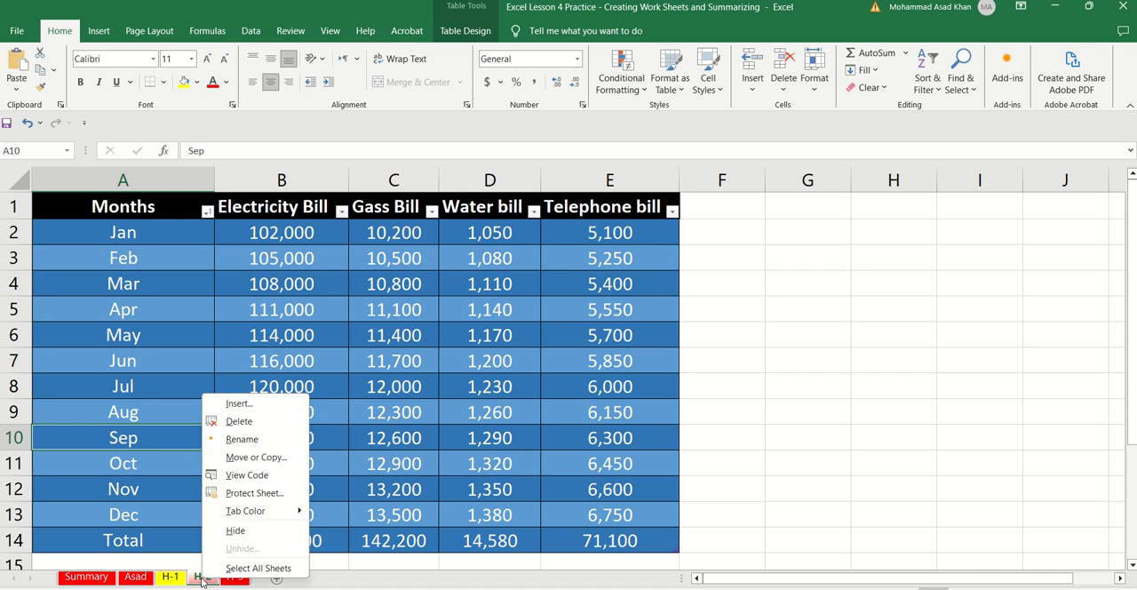
{"action": "mouse_move", "coordinate": [276, 512]}
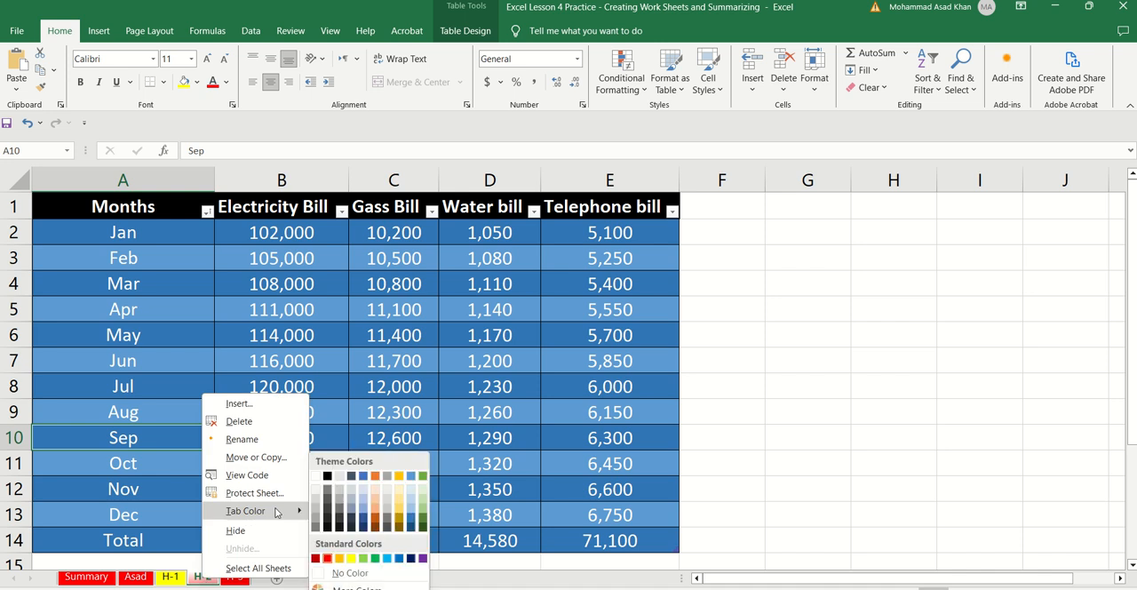
{"action": "left_click", "coordinate": [375, 558]}
Step: Set the tab color of worksheet H-3 to dark blue
{"action": "right_click", "coordinate": [235, 577]}
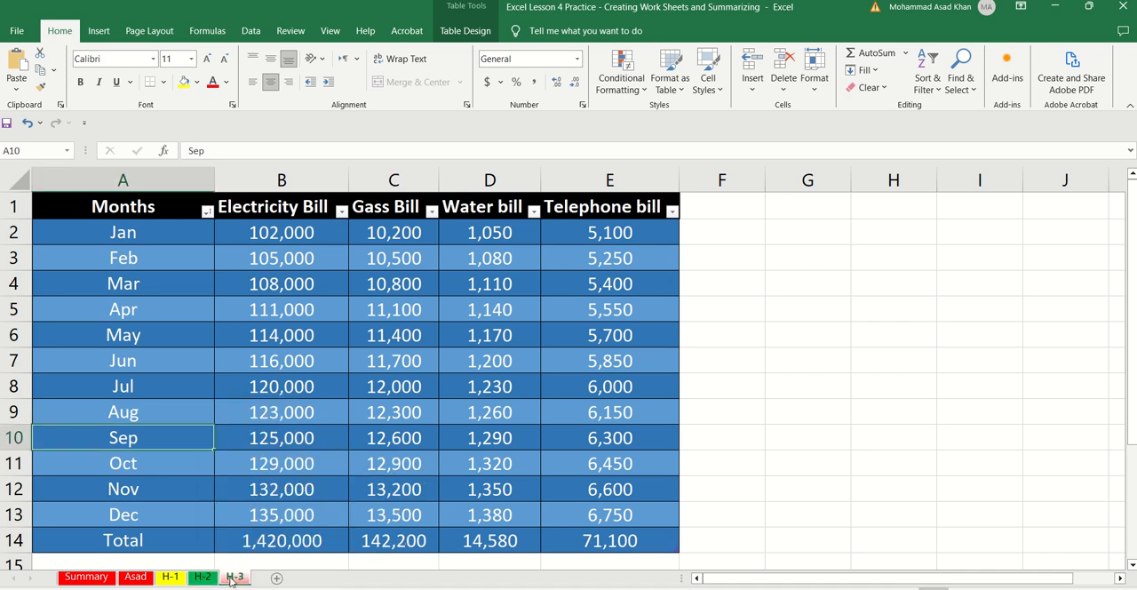
{"action": "mouse_move", "coordinate": [314, 512]}
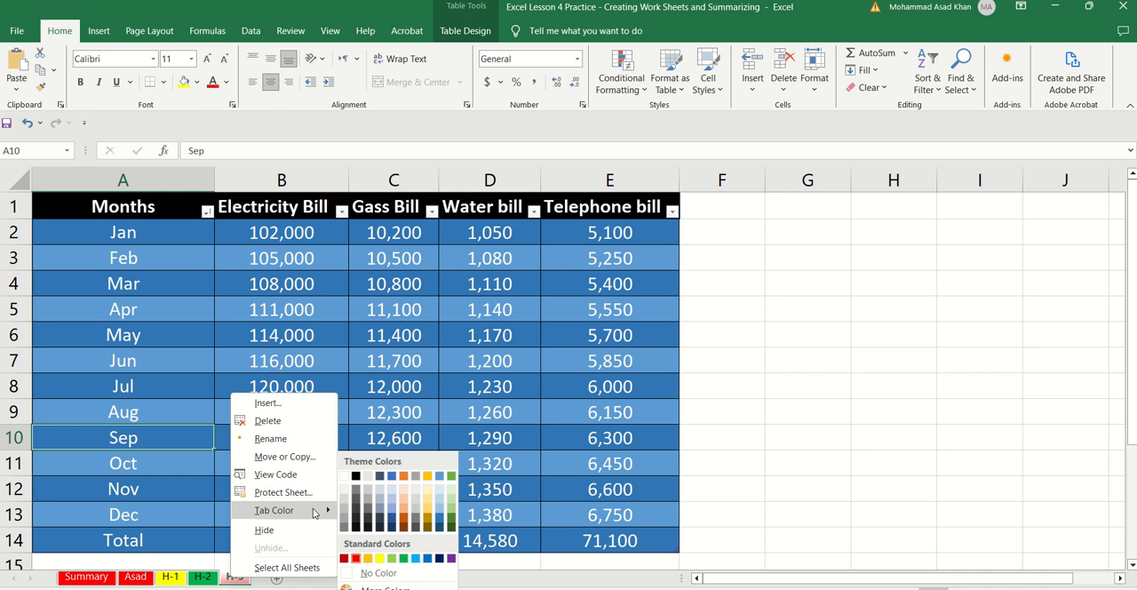
{"action": "left_click", "coordinate": [440, 559]}
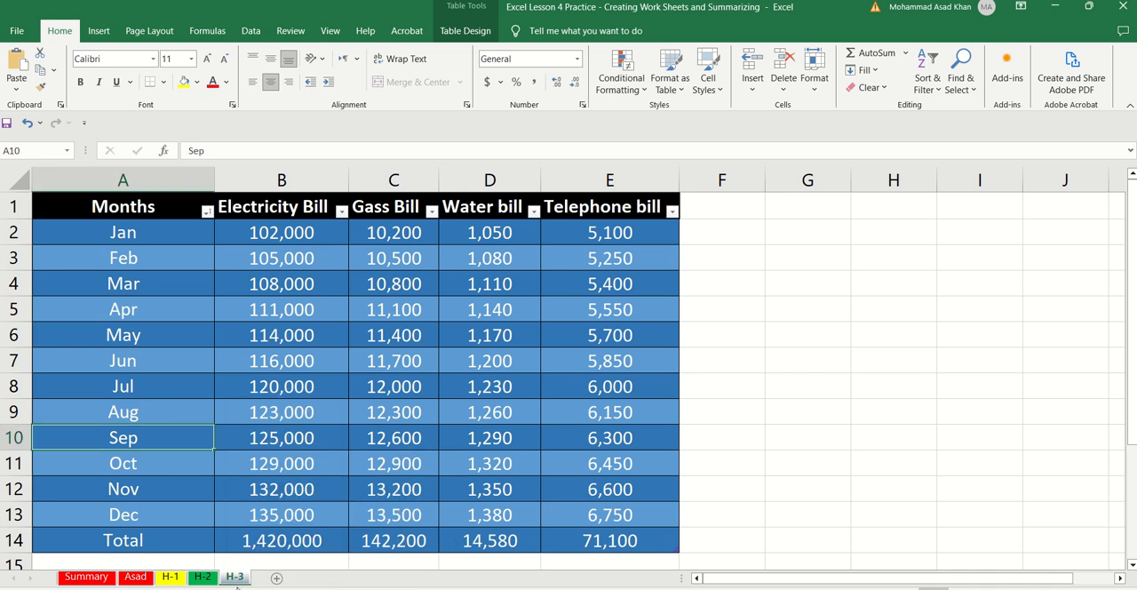
Step: Start a SUM formula in cell B2 of the Summary sheet, with B2 of the original bills worksheet as its first argument
{"action": "left_click", "coordinate": [106, 580]}
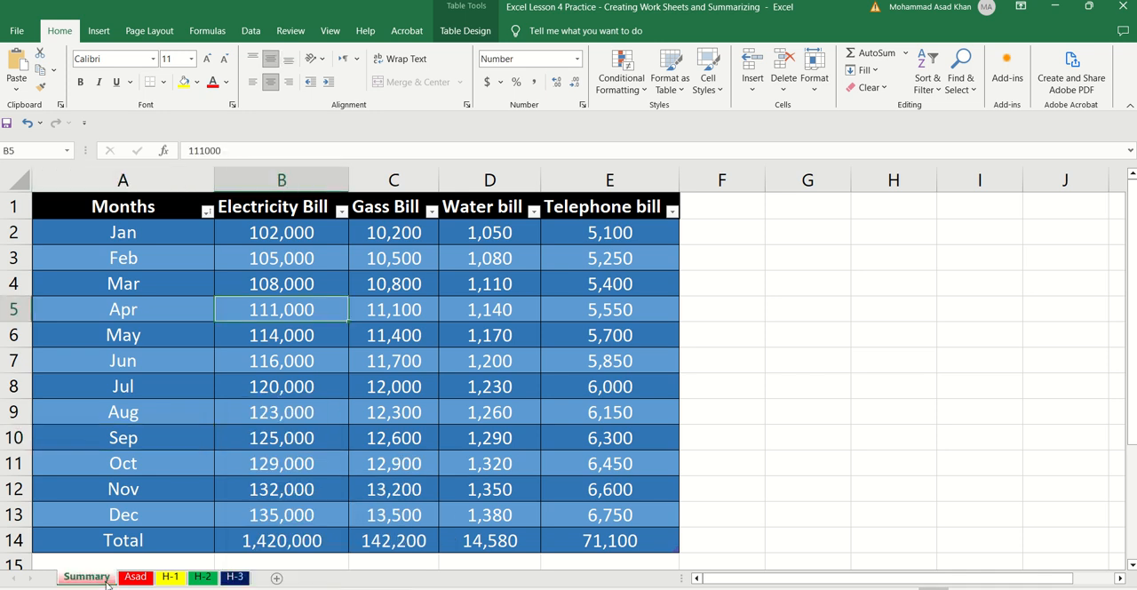
{"action": "left_click", "coordinate": [256, 232]}
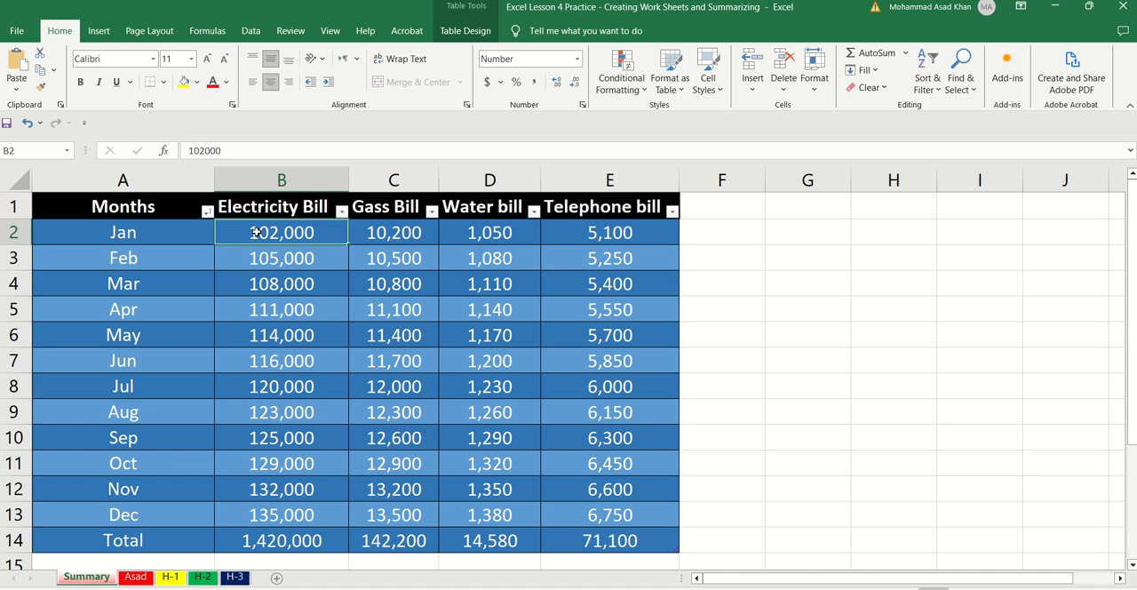
{"action": "type", "text": "=su"}
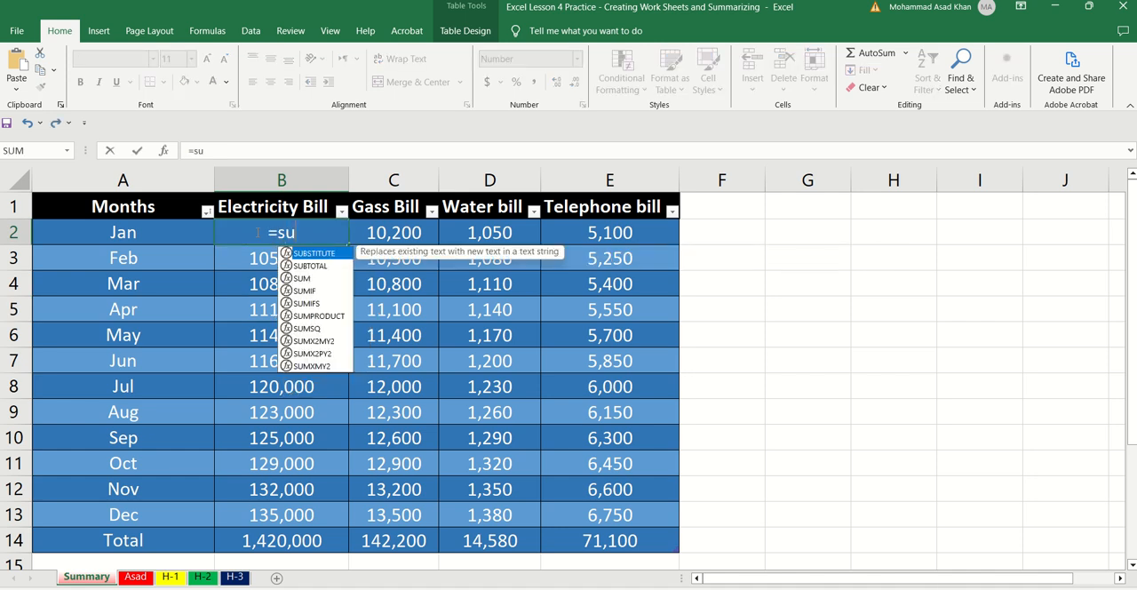
{"action": "type", "text": "m("}
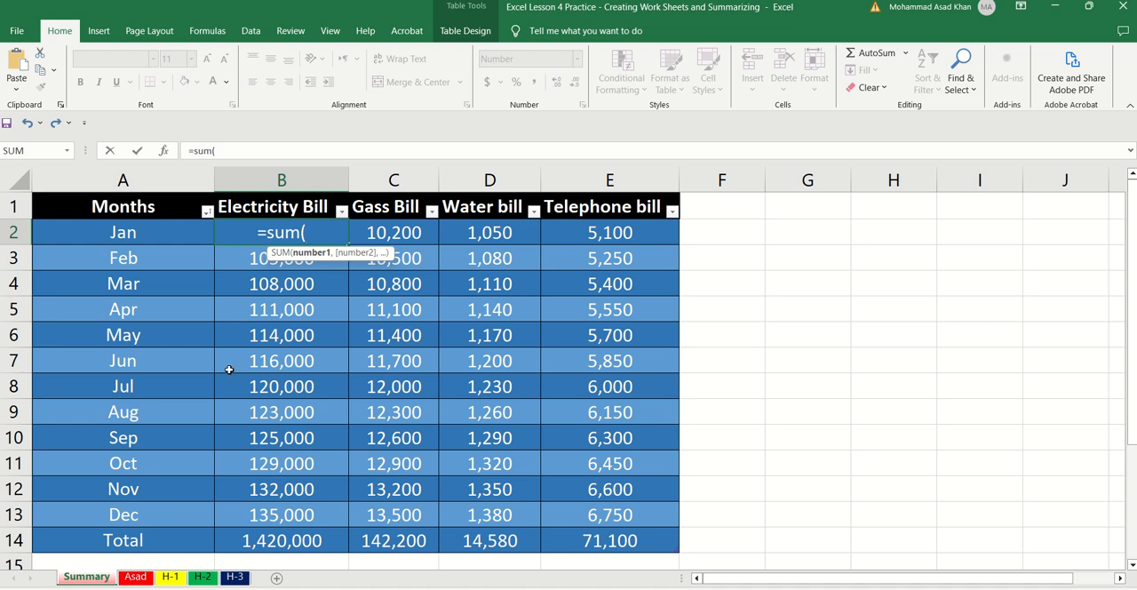
{"action": "left_click", "coordinate": [135, 576]}
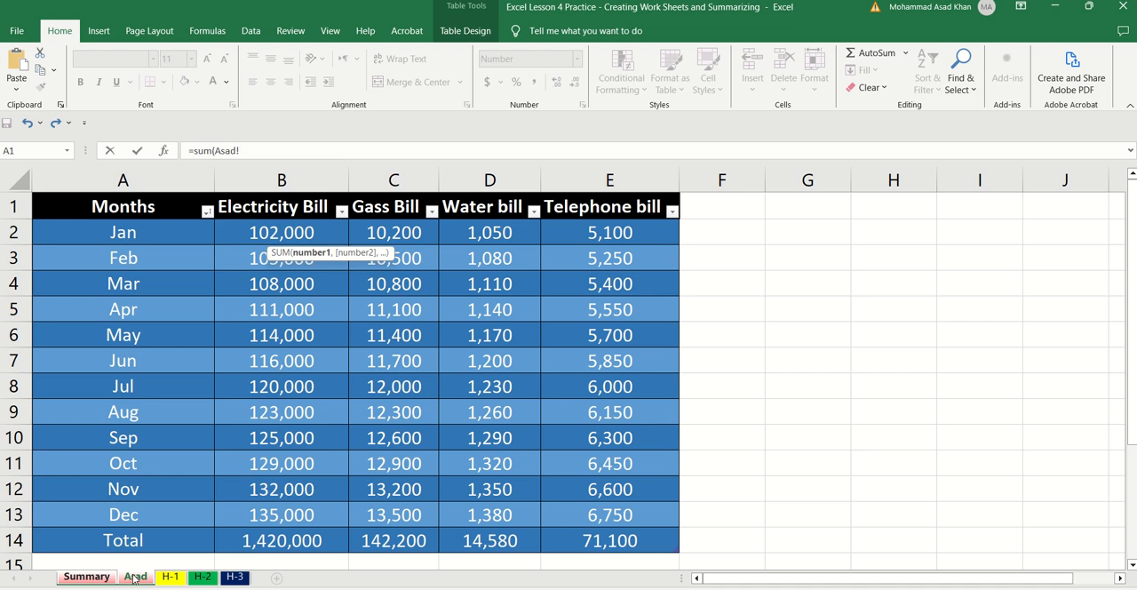
{"action": "left_click", "coordinate": [250, 233]}
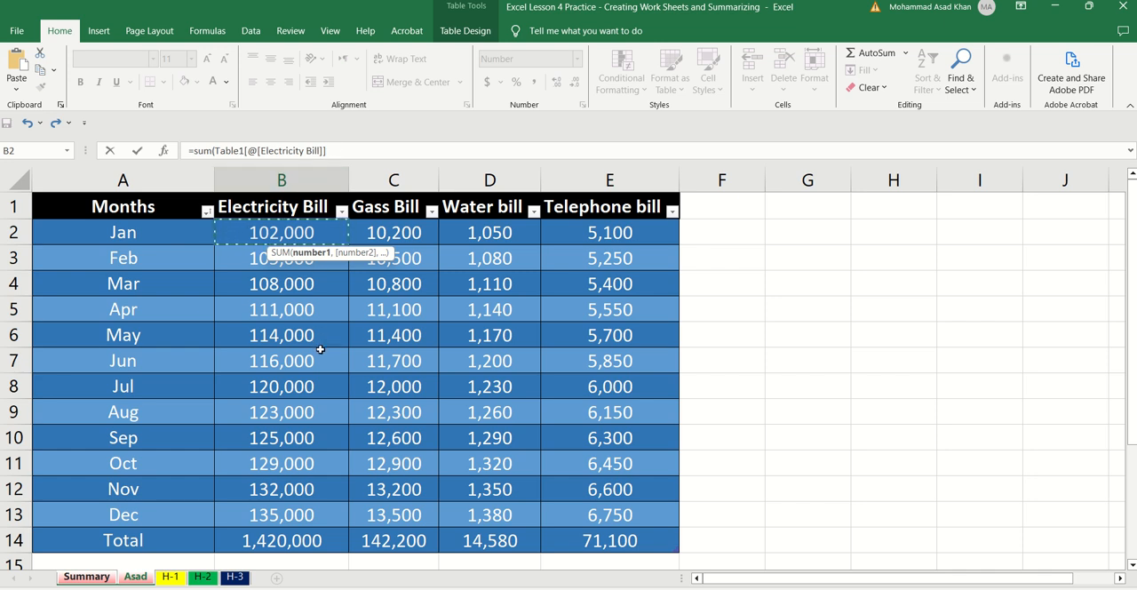
{"action": "type", "text": ","}
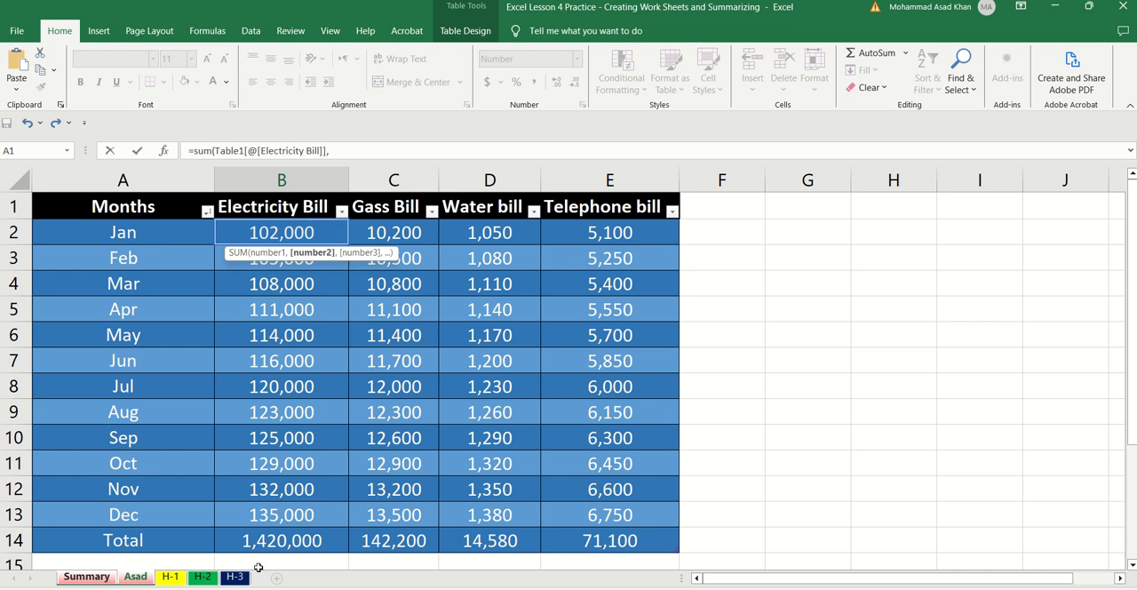
Step: Add the January electricity bill in B2 of worksheet H-1 as the second SUM argument
{"action": "left_click", "coordinate": [171, 576]}
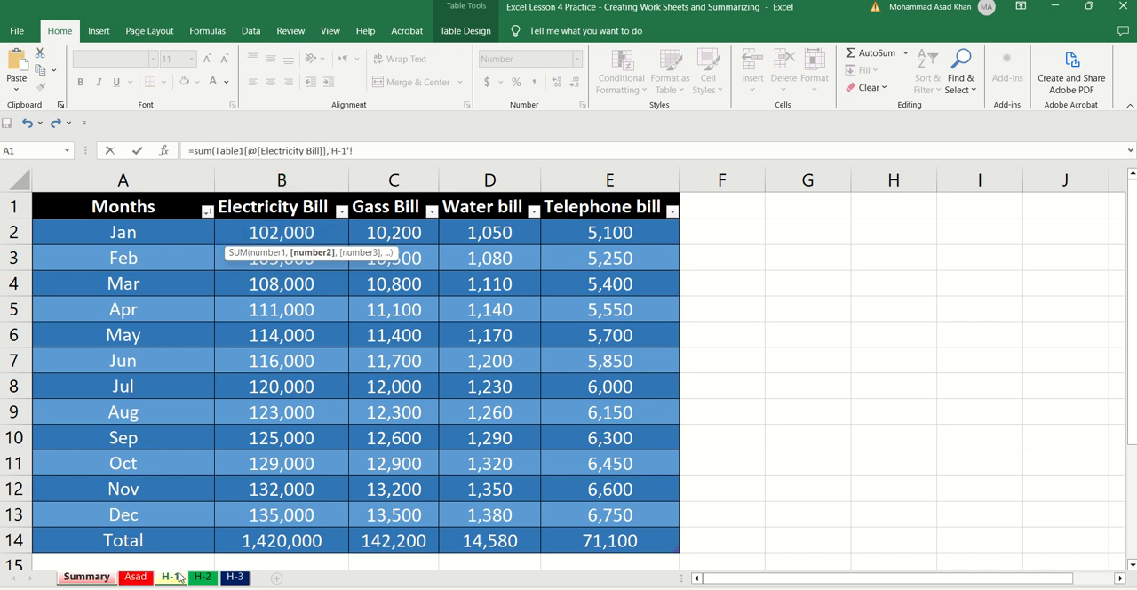
{"action": "left_click", "coordinate": [323, 232]}
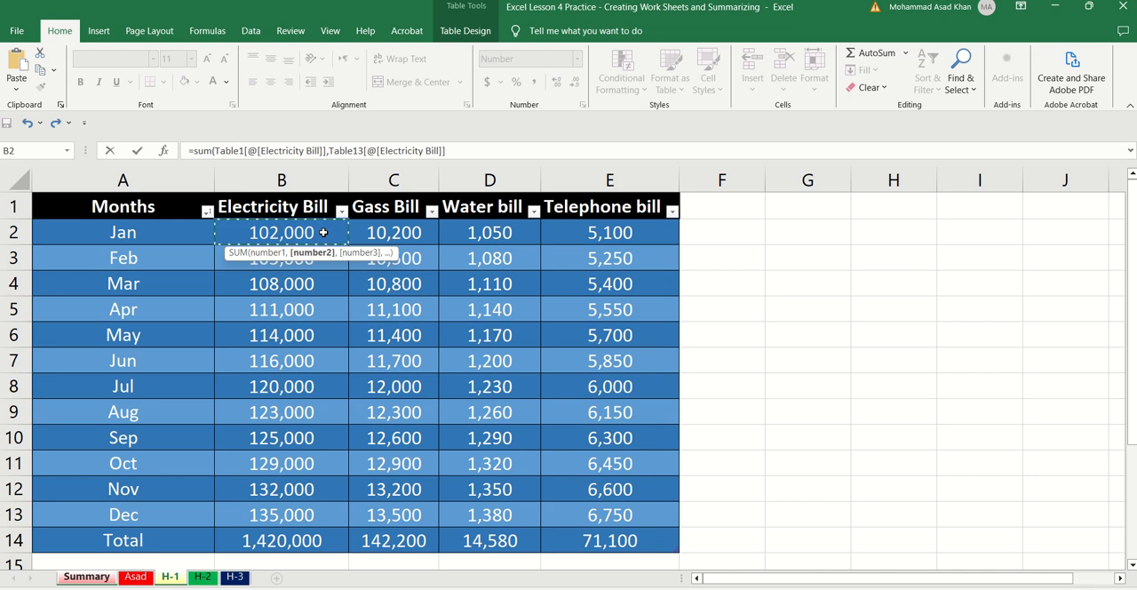
{"action": "type", "text": ","}
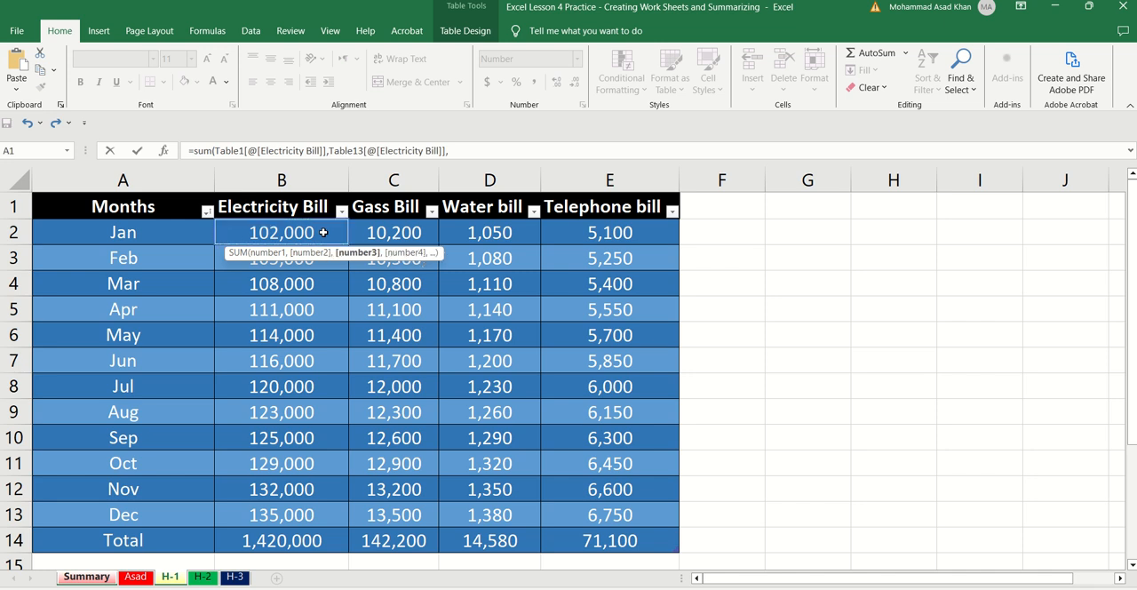
Step: Append a reference to worksheet H-2 and the January electricity bill in B2 of H-3 to the SUM formula
{"action": "left_click", "coordinate": [205, 577]}
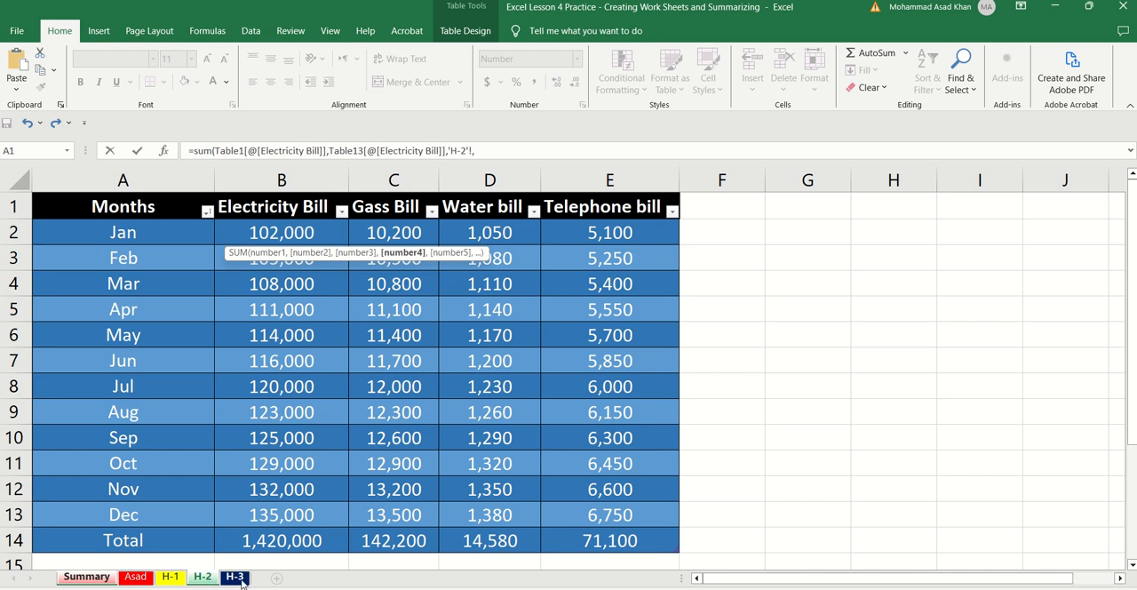
{"action": "left_click", "coordinate": [240, 579]}
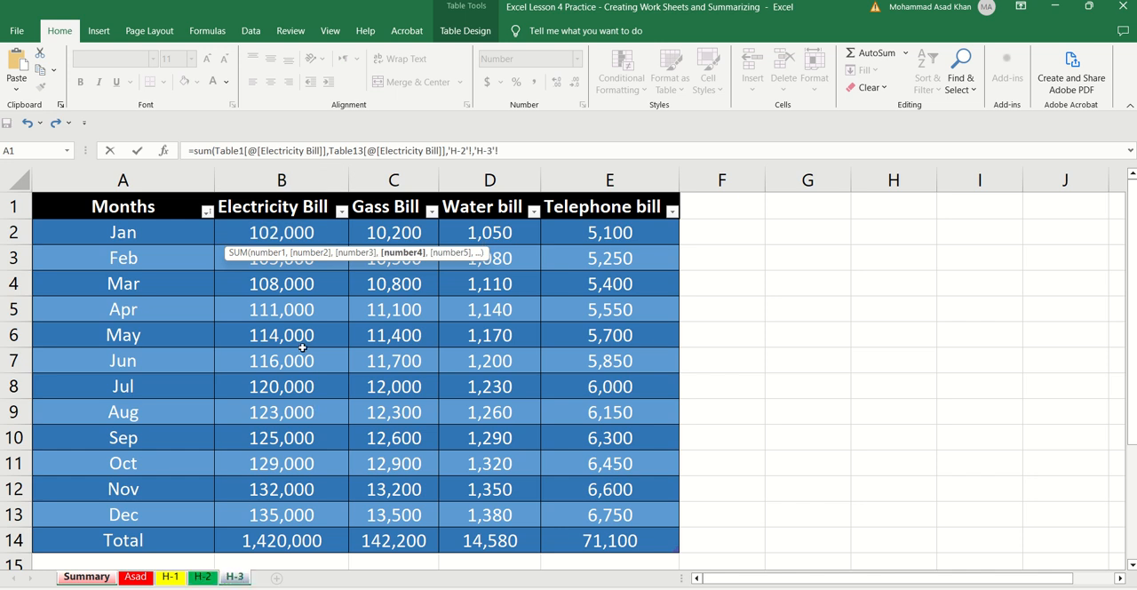
{"action": "left_click", "coordinate": [291, 233]}
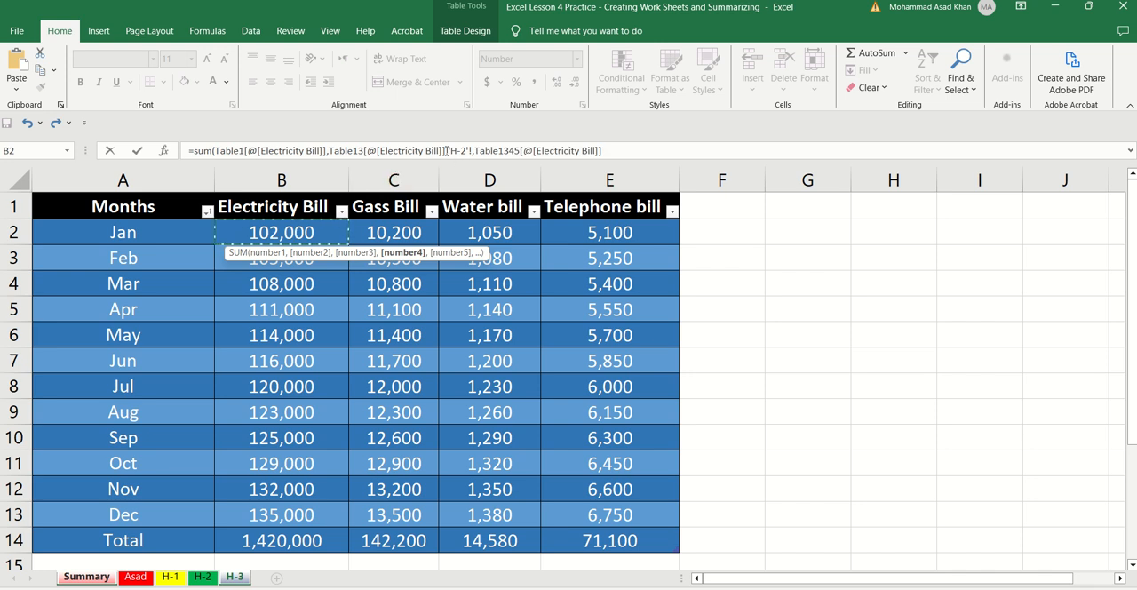
{"action": "type", "text": ","}
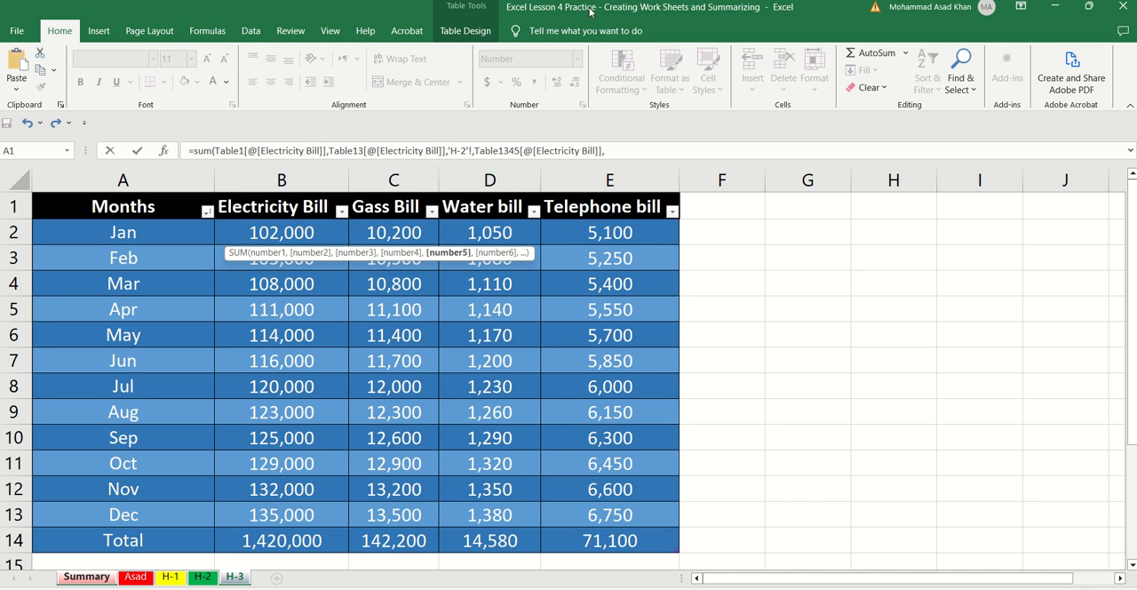
{"action": "mouse_move", "coordinate": [586, 4]}
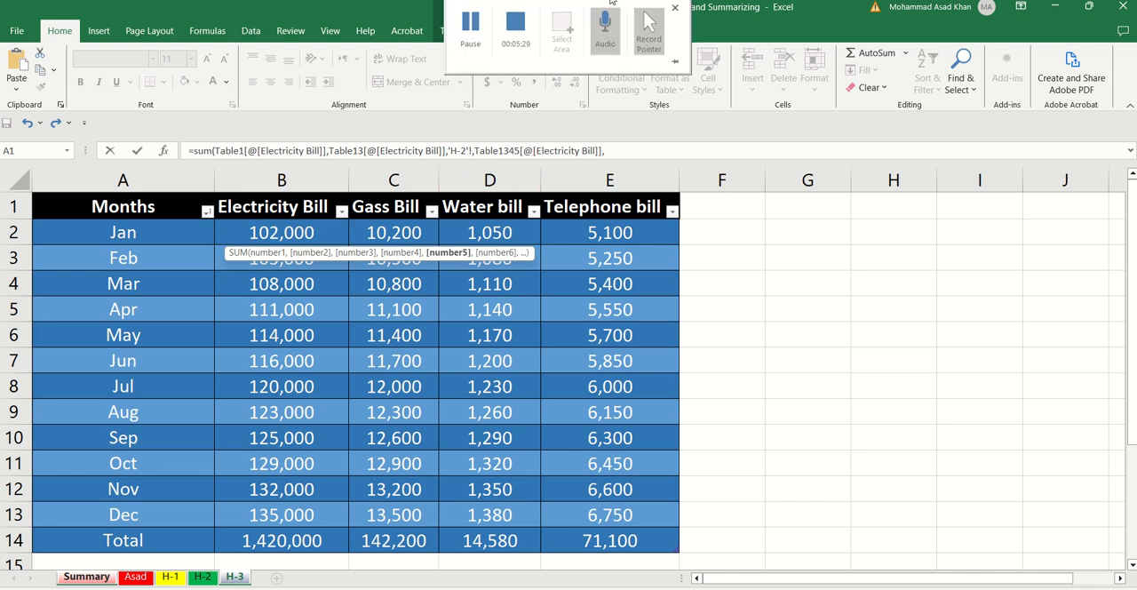
{"action": "left_click", "coordinate": [470, 25]}
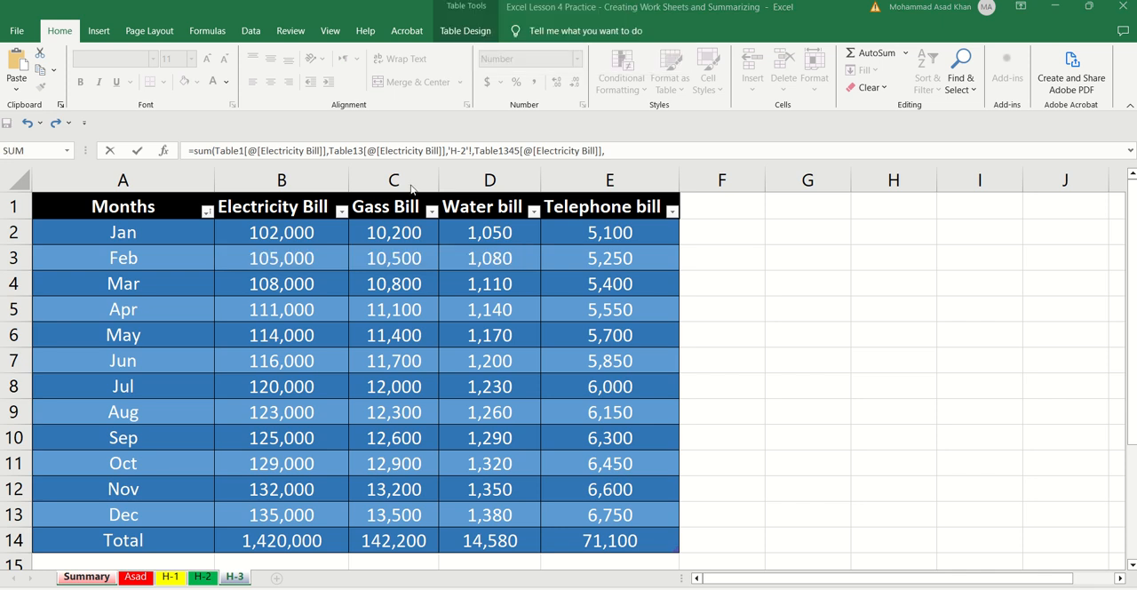
Step: Replace the incomplete H-2 reference in the SUM formula with H-2's January electricity bill in B2, and fill the formula down Summary's Electricity Bill column
{"action": "left_click", "coordinate": [451, 152]}
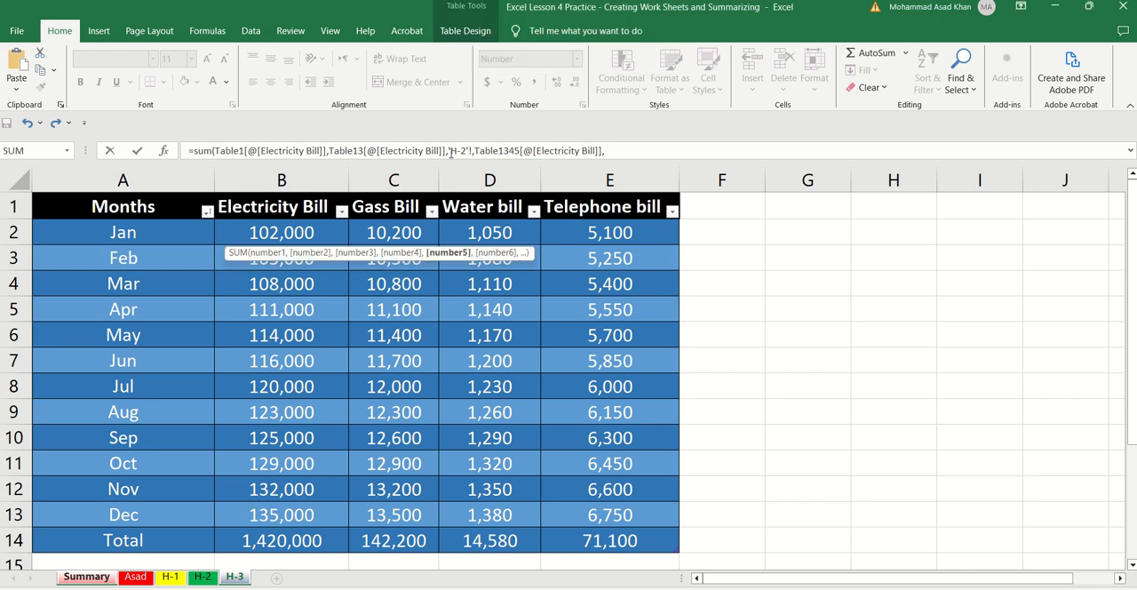
{"action": "left_click", "coordinate": [450, 151]}
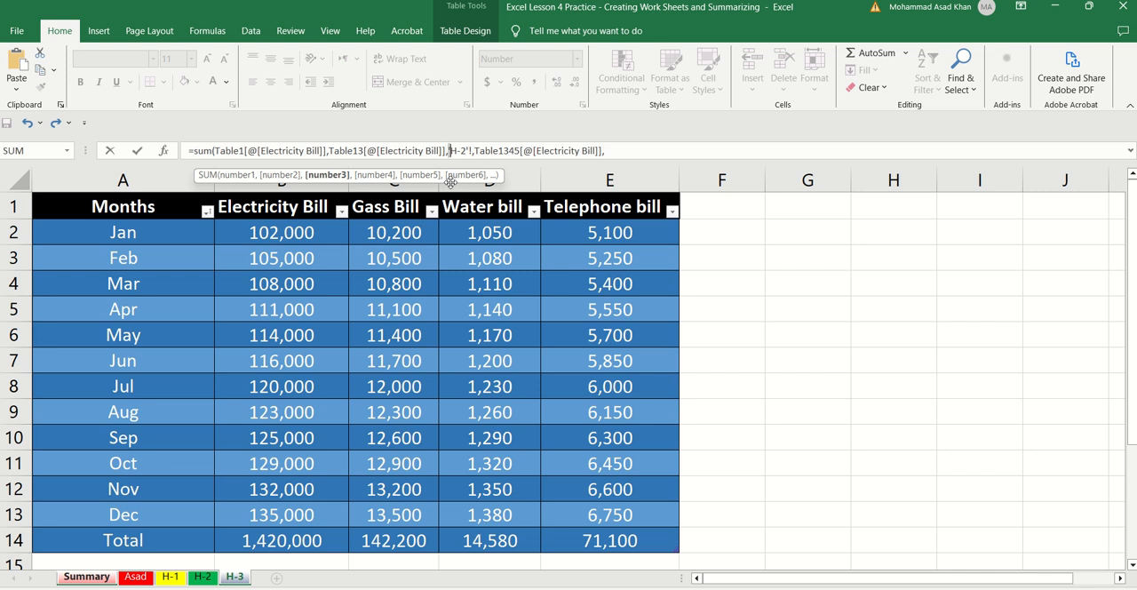
{"action": "key", "text": "shift+Right"}
{"action": "key", "text": "shift+Right"}
{"action": "key", "text": "shift+Right"}
{"action": "key", "text": "shift+Right"}
{"action": "key", "text": "shift+Right"}
{"action": "key", "text": "shift+Right"}
{"action": "left_click", "coordinate": [203, 576]}
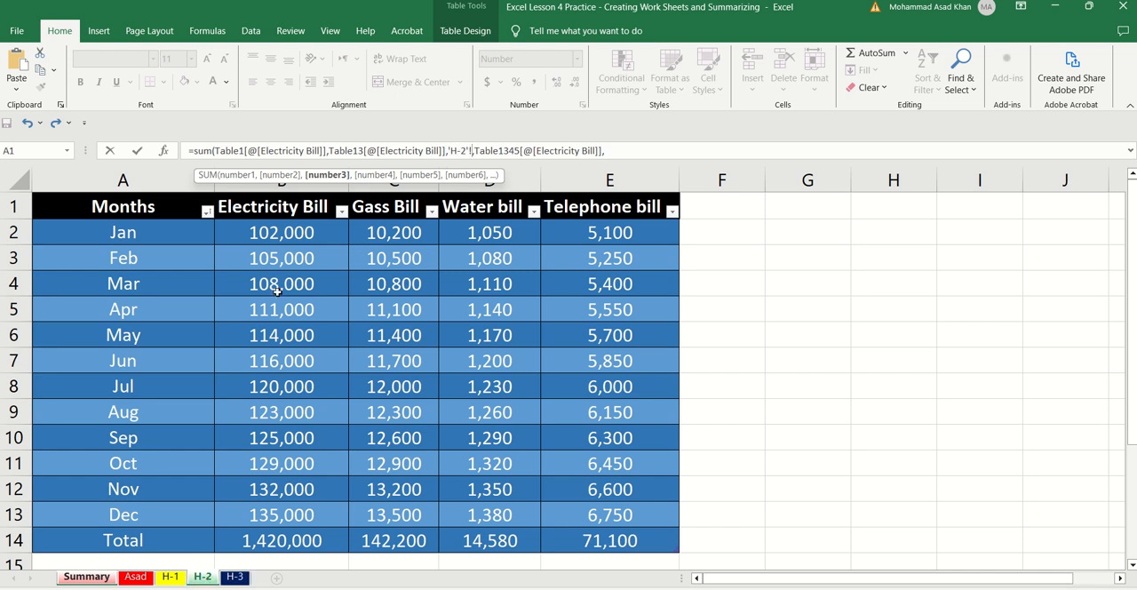
{"action": "left_click", "coordinate": [326, 232]}
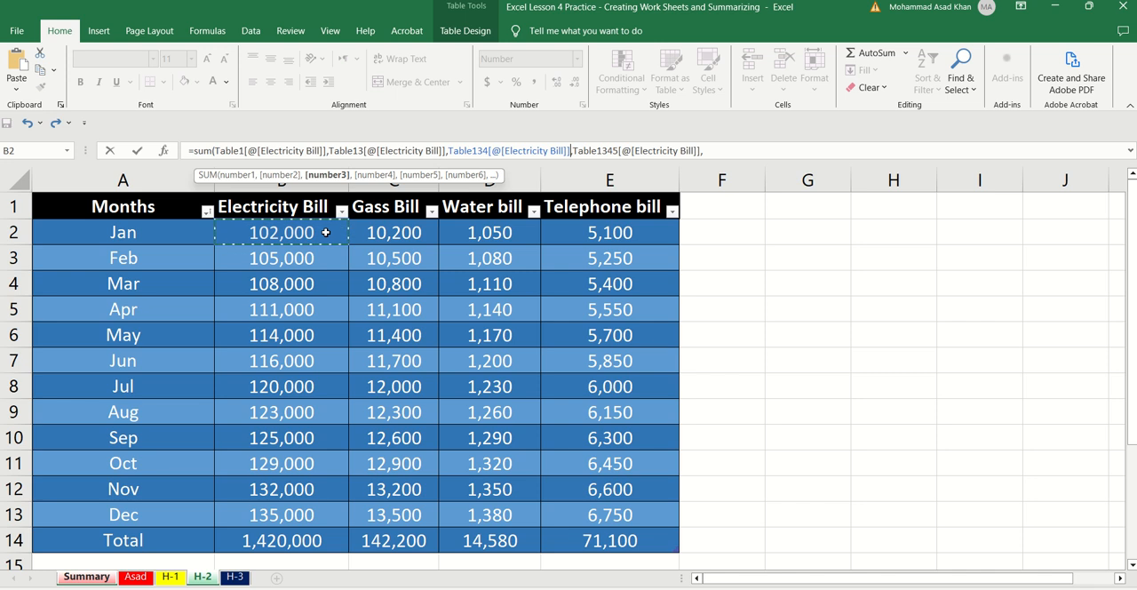
{"action": "key", "text": "Return"}
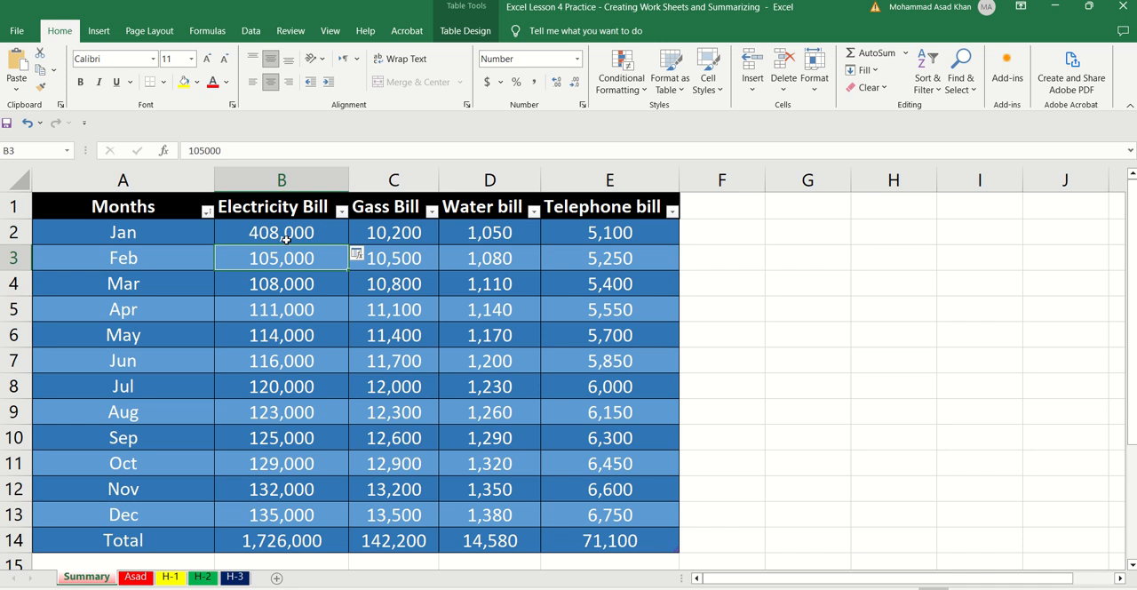
{"action": "left_click", "coordinate": [291, 234]}
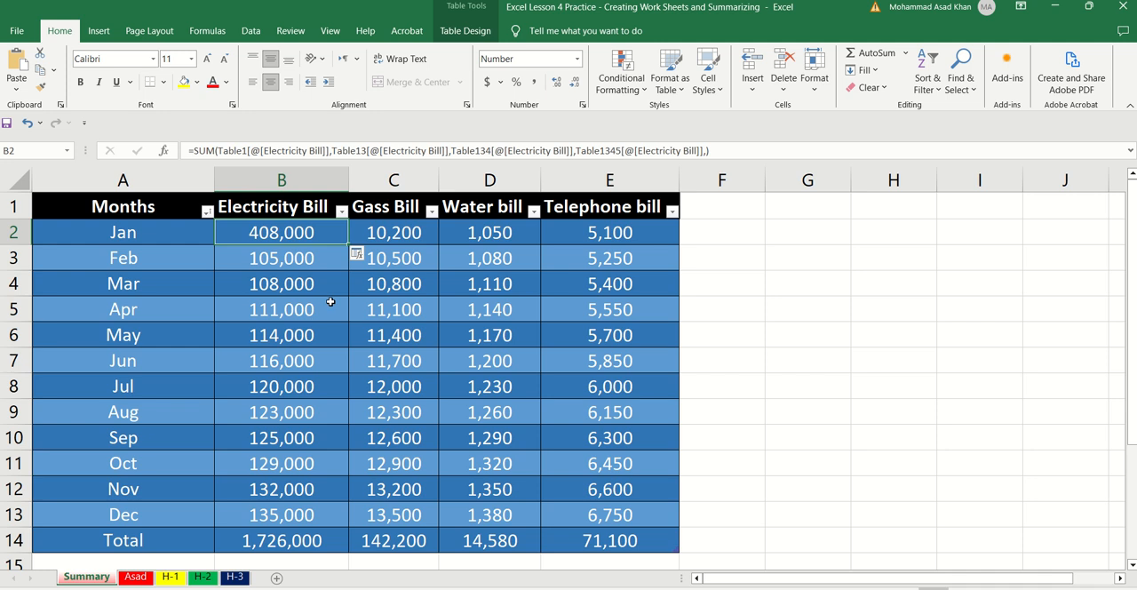
{"action": "double_click", "coordinate": [349, 246]}
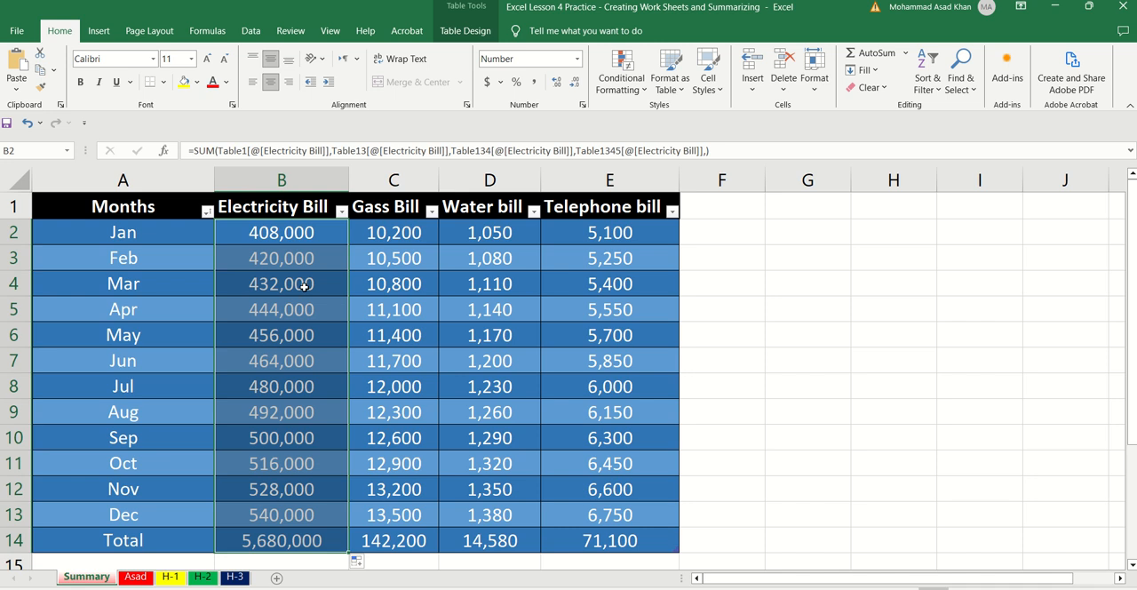
Step: Copy the SUM formula from B2 of the Summary sheet to C2 and fill it down the Gass Bill column through row 14
{"action": "left_click", "coordinate": [416, 240]}
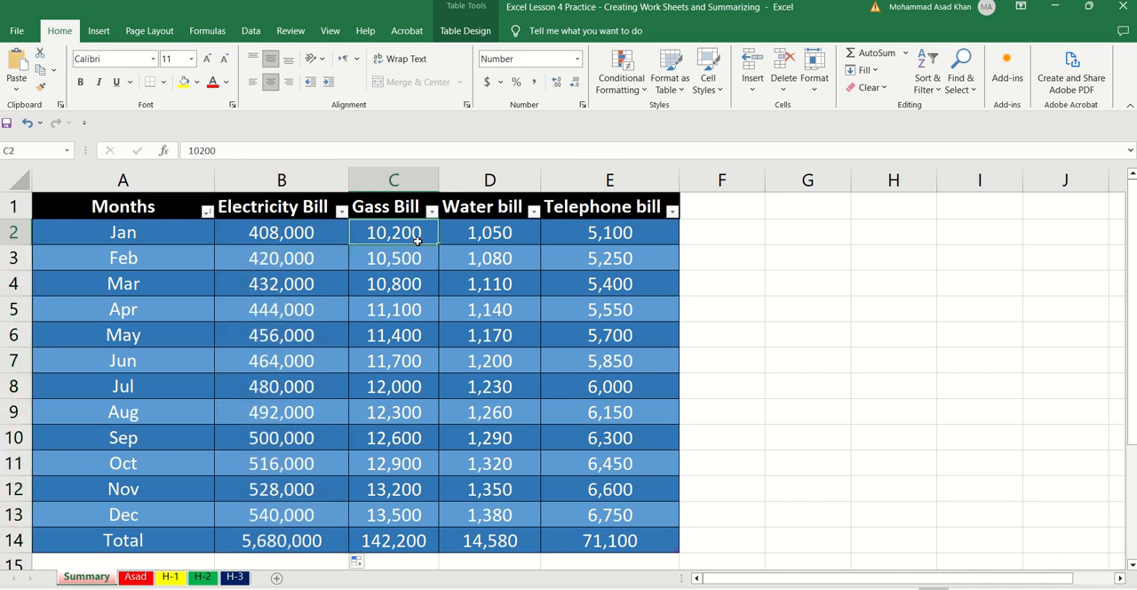
{"action": "key", "text": "Left"}
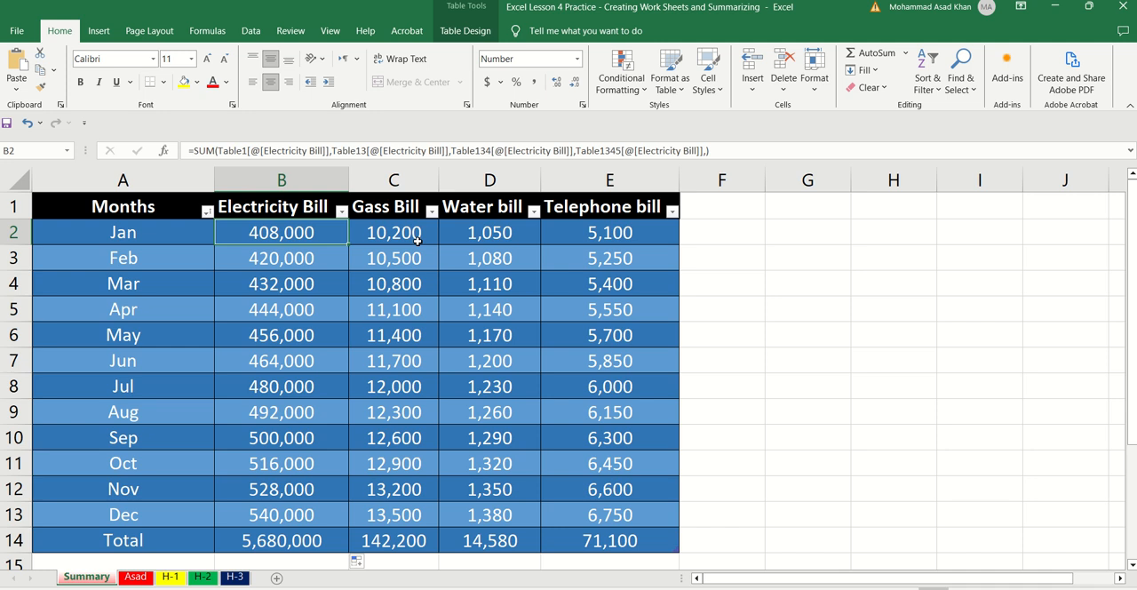
{"action": "key", "text": "ctrl+c"}
{"action": "left_click", "coordinate": [416, 240]}
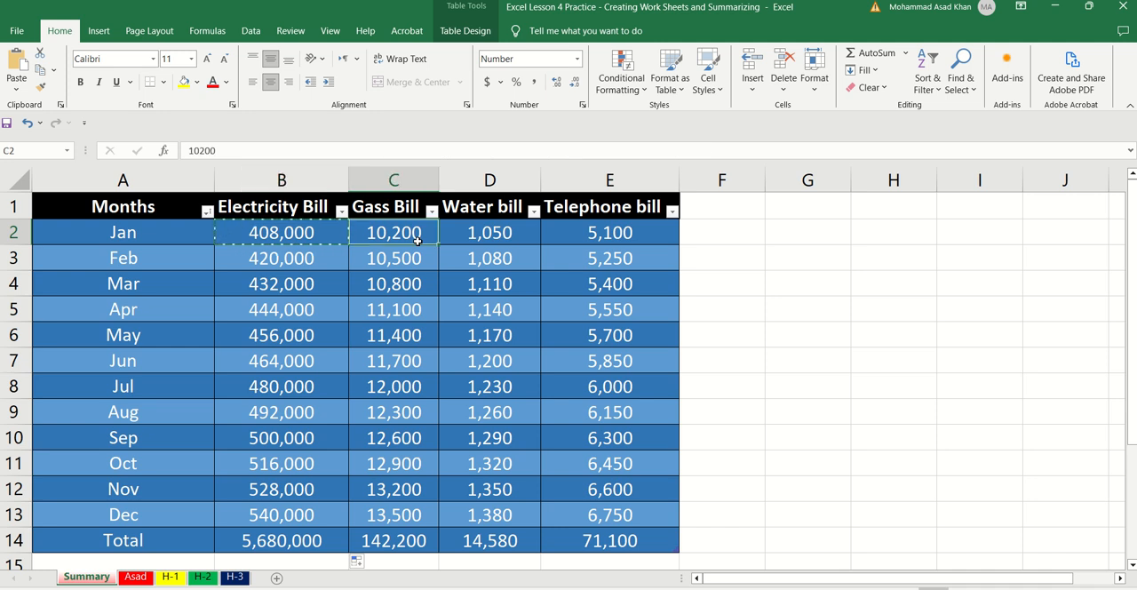
{"action": "key", "text": "ctrl+v"}
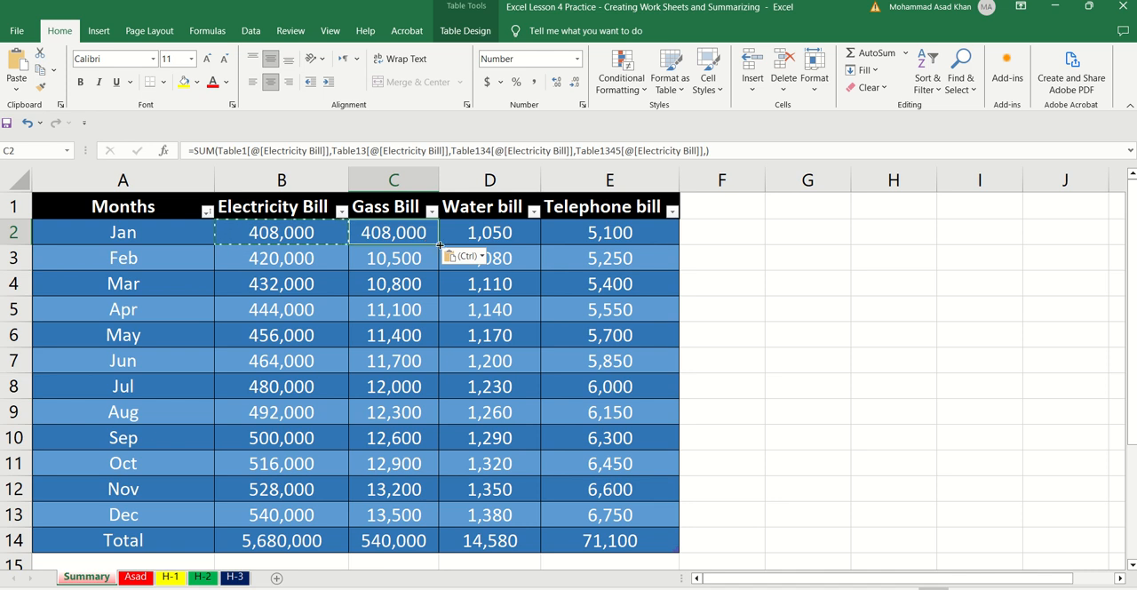
{"action": "double_click", "coordinate": [439, 245]}
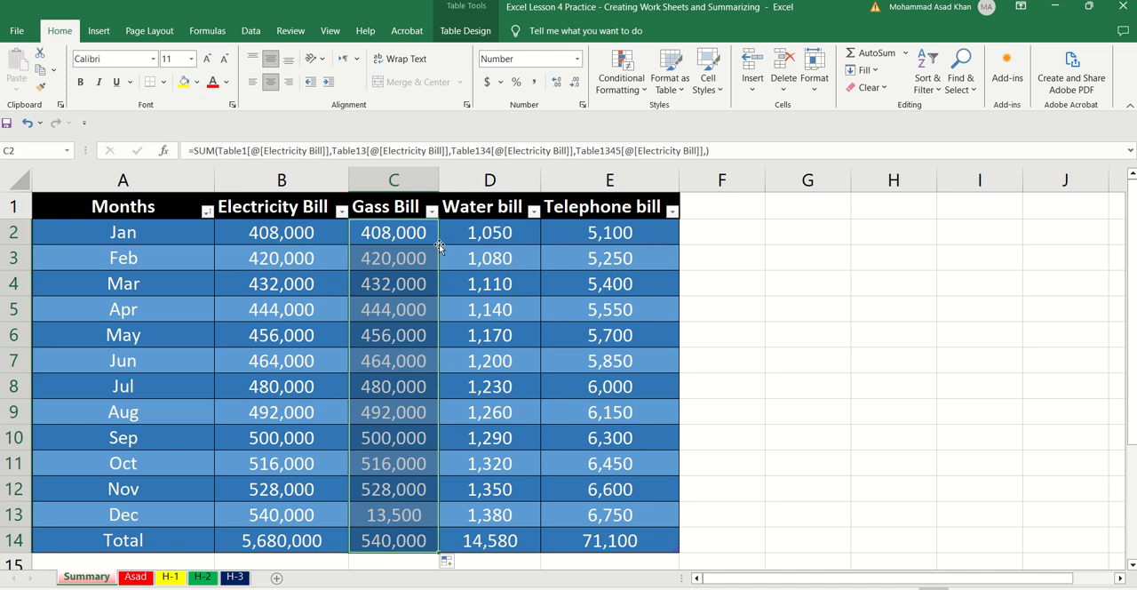
Step: Copy the SUM formula from C2 to D2 and fill it down the Water bill column of the Summary sheet
{"action": "left_click", "coordinate": [470, 240]}
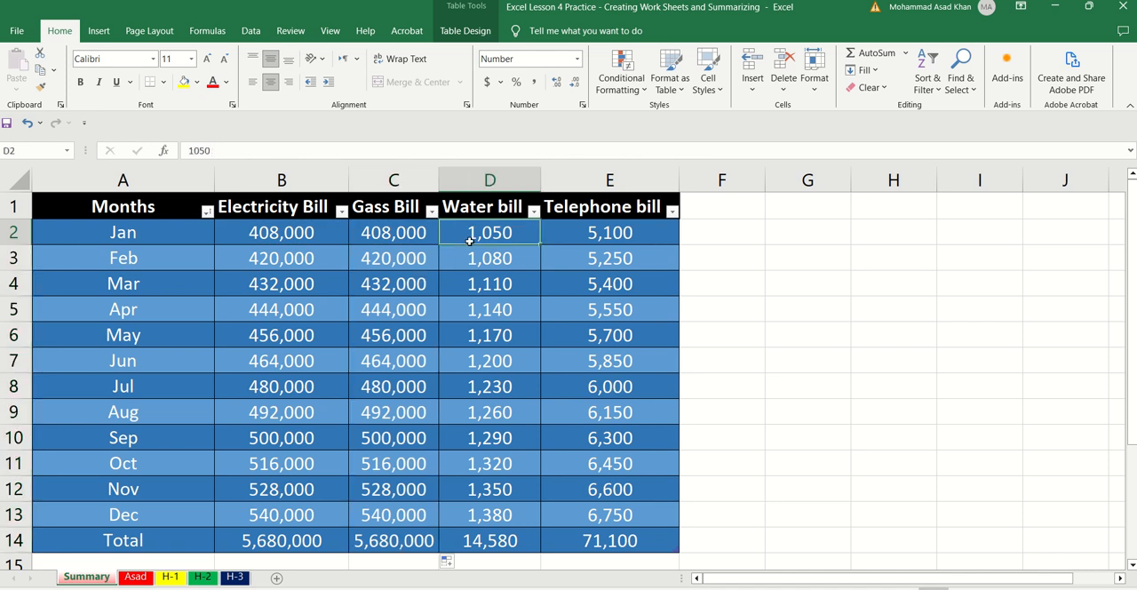
{"action": "key", "text": "Left"}
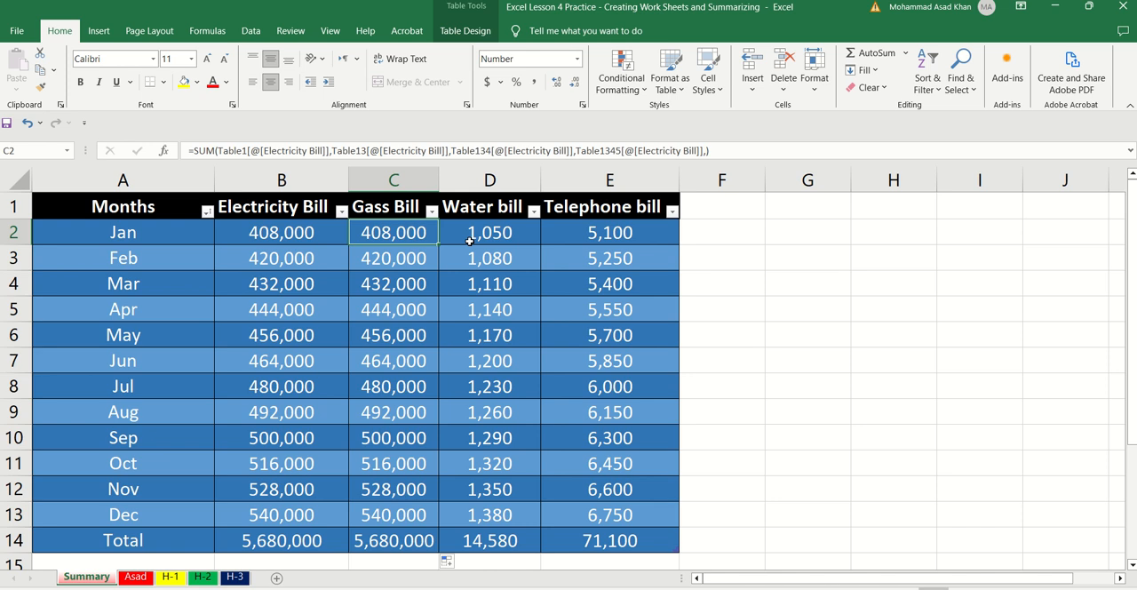
{"action": "key", "text": "ctrl+c"}
{"action": "key", "text": "Right"}
{"action": "key", "text": "ctrl+v"}
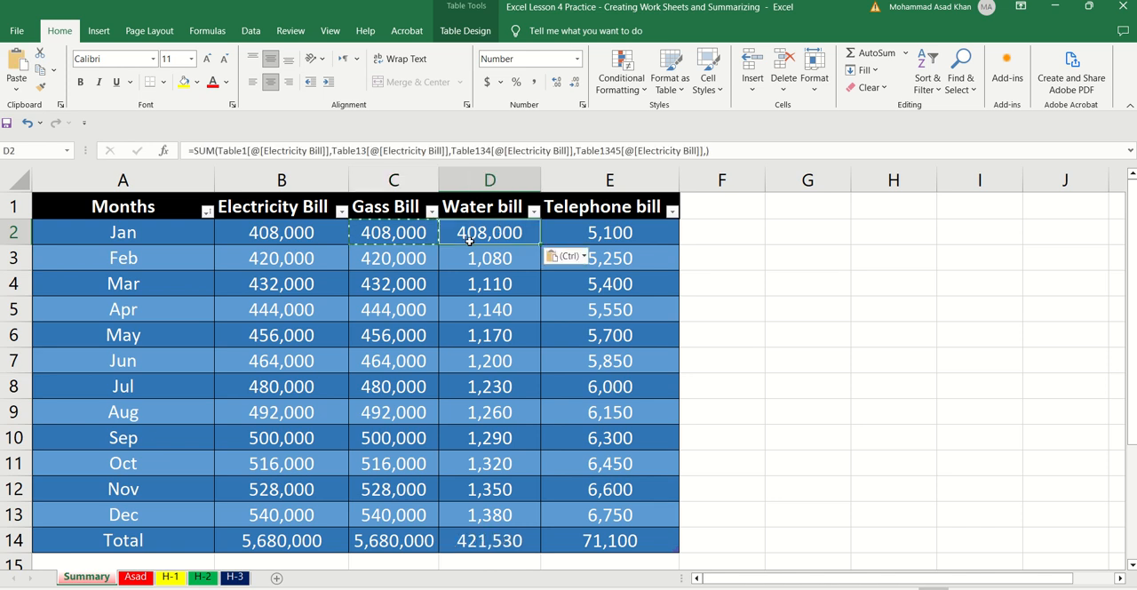
{"action": "double_click", "coordinate": [541, 242]}
Step: Copy the SUM formula from D2 to E2 and fill it down the Telephone bill column through row 14
{"action": "left_click", "coordinate": [590, 232]}
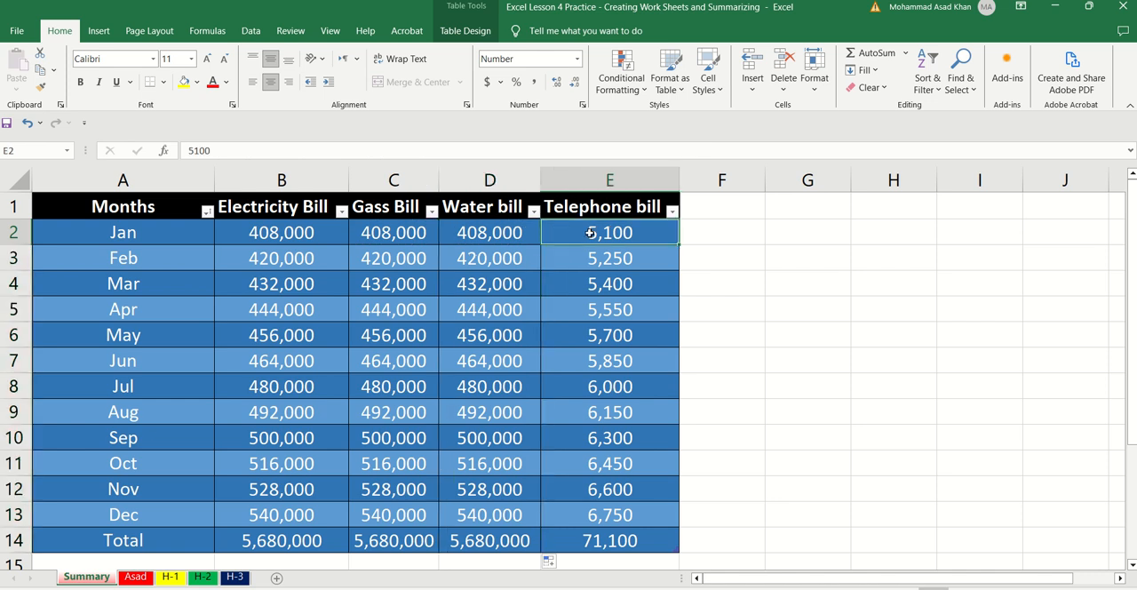
{"action": "key", "text": "Left"}
{"action": "key", "text": "ctrl+c"}
{"action": "left_click", "coordinate": [590, 233]}
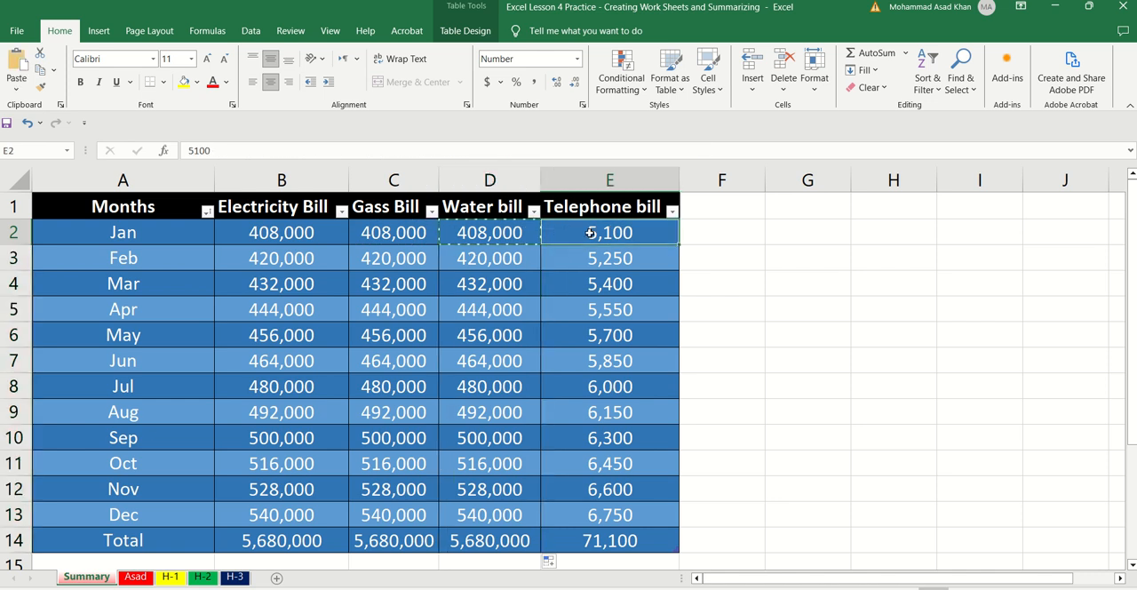
{"action": "key", "text": "ctrl+v"}
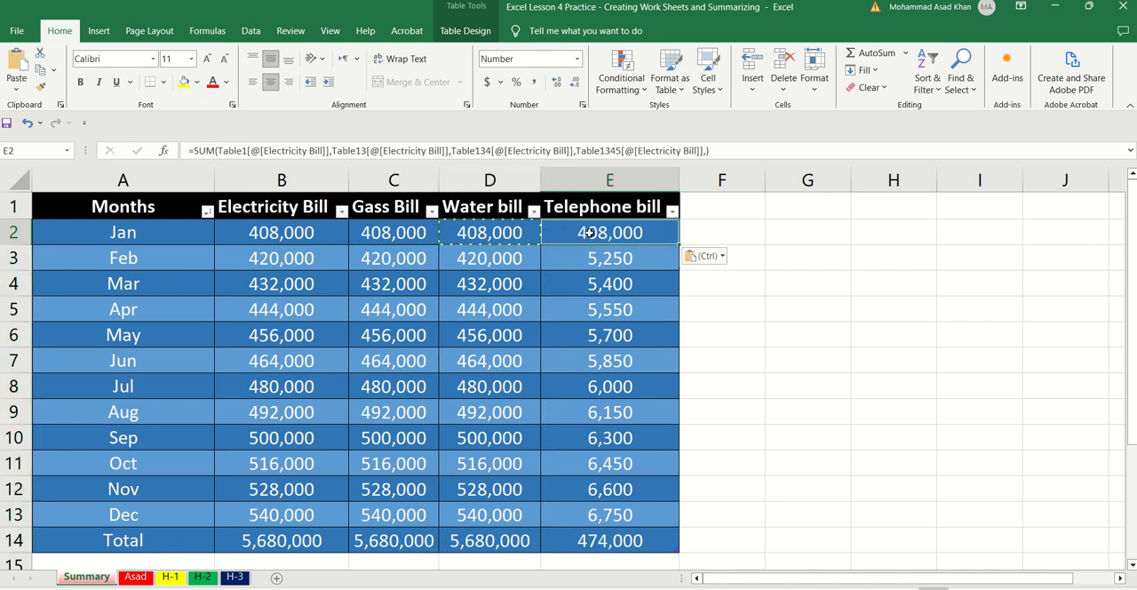
{"action": "double_click", "coordinate": [678, 242]}
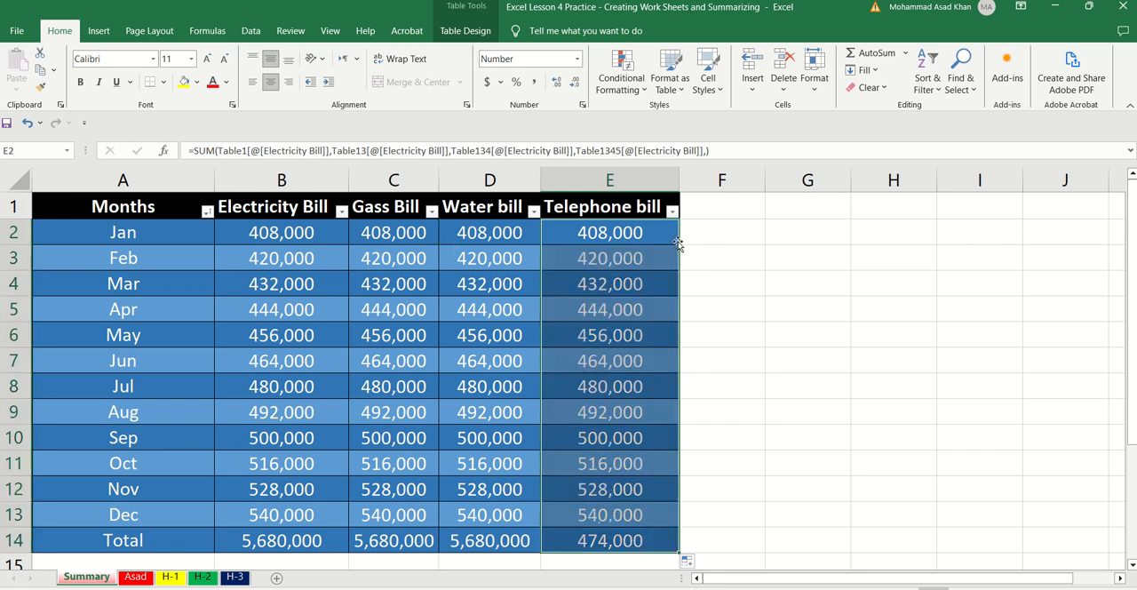